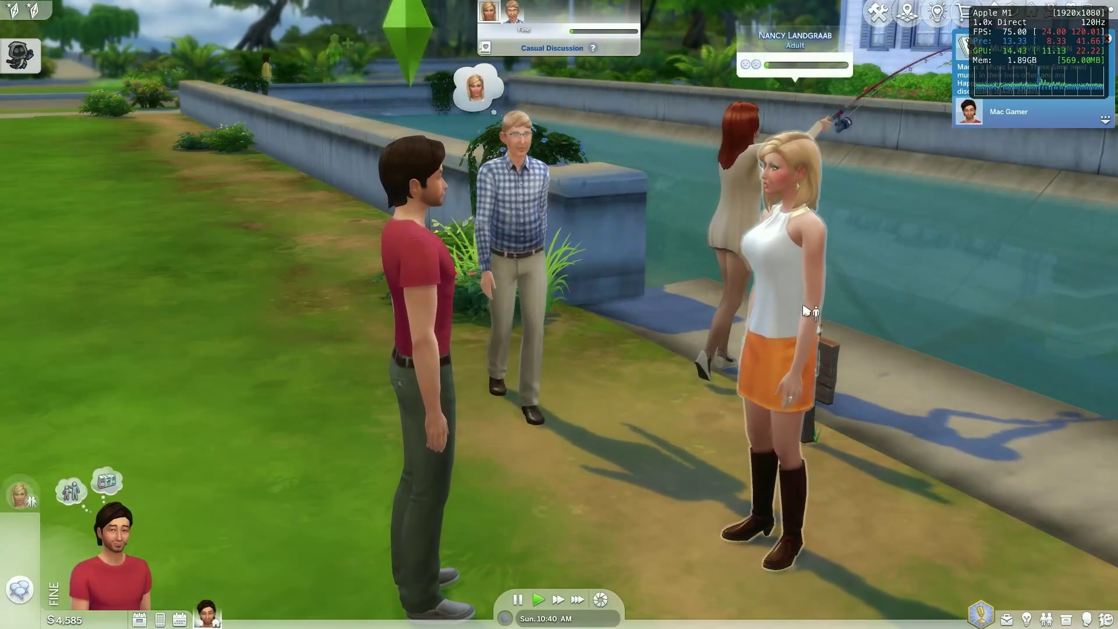
click(786, 336)
click(922, 240)
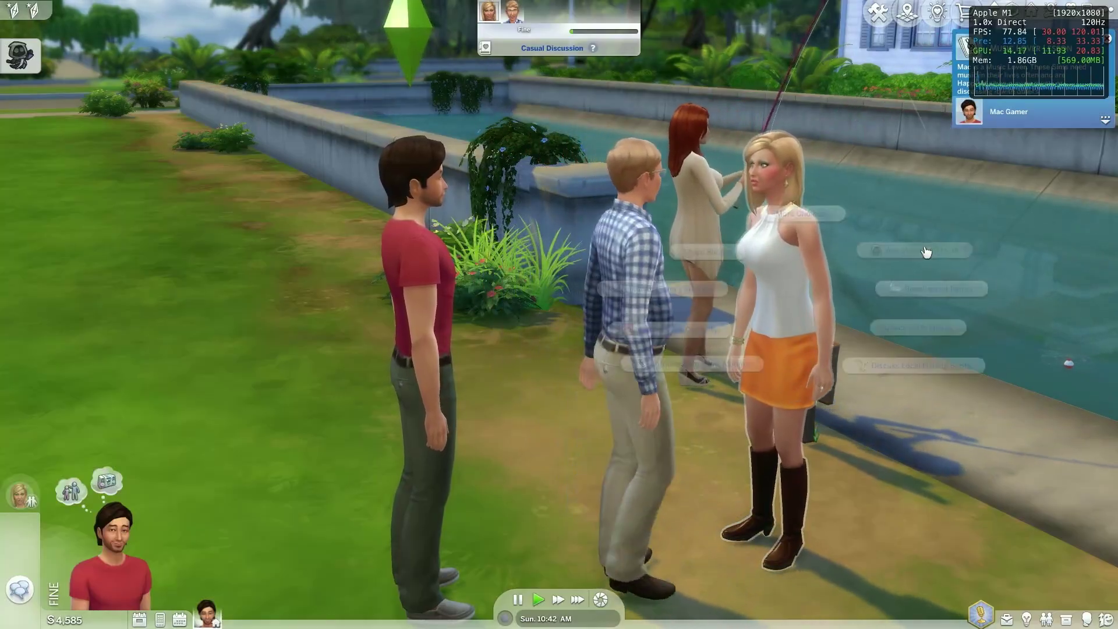
key(q)
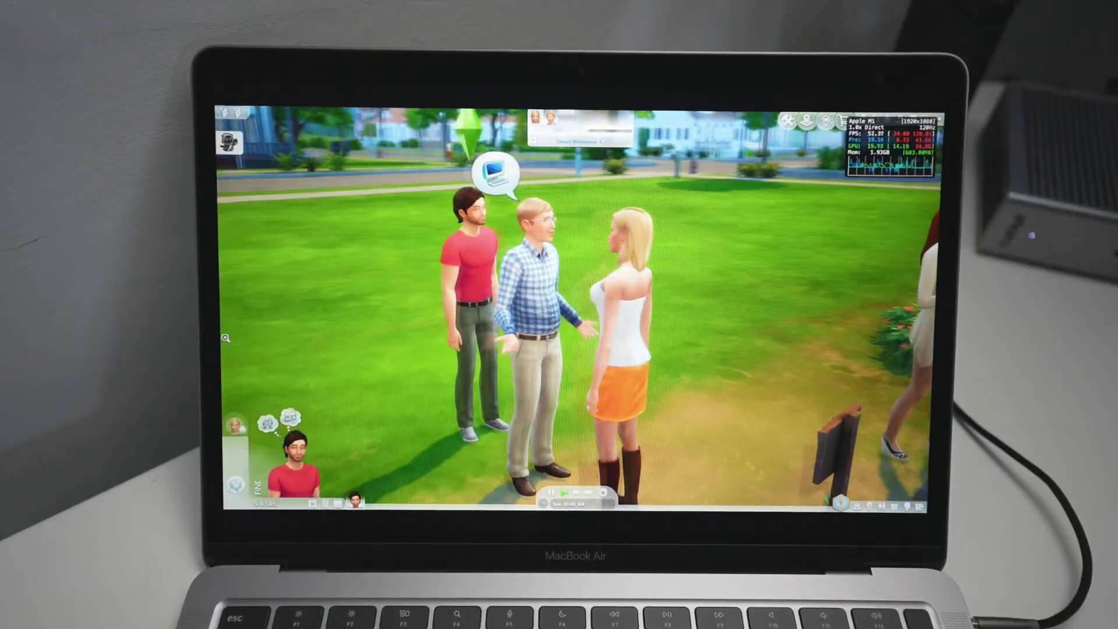
mouse_move(226, 338)
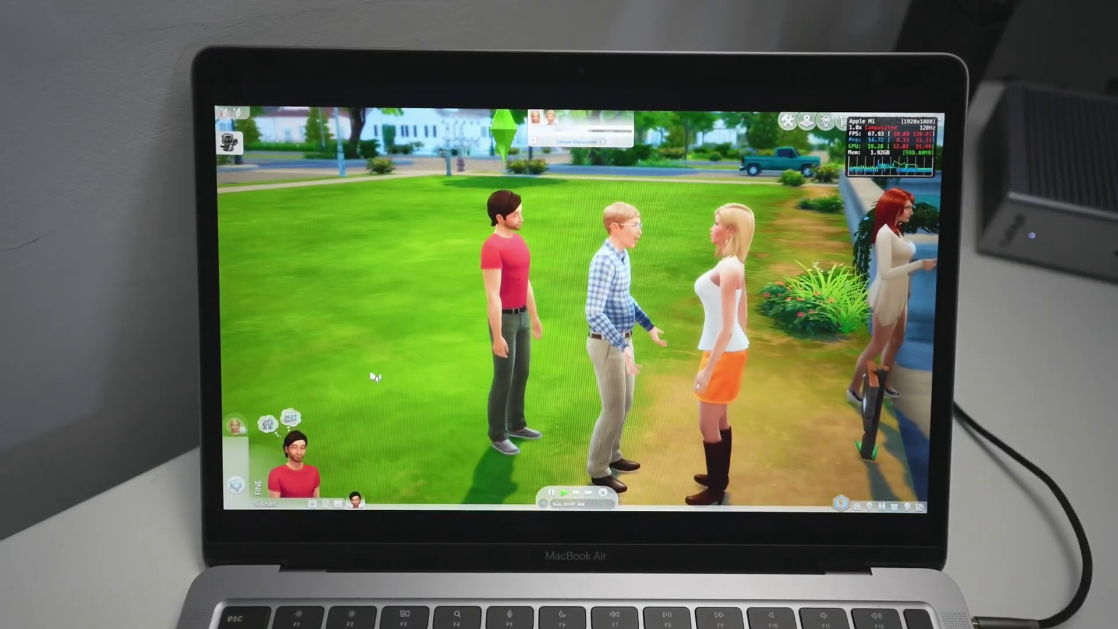
scroll(376, 377, down, 2)
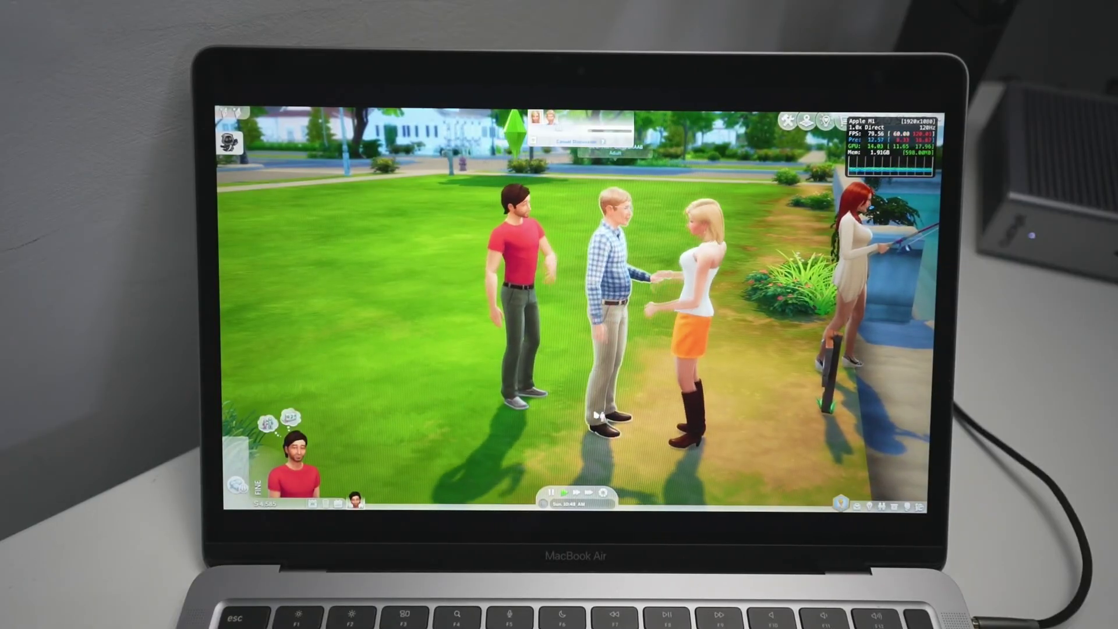
scroll(598, 416, down, 5)
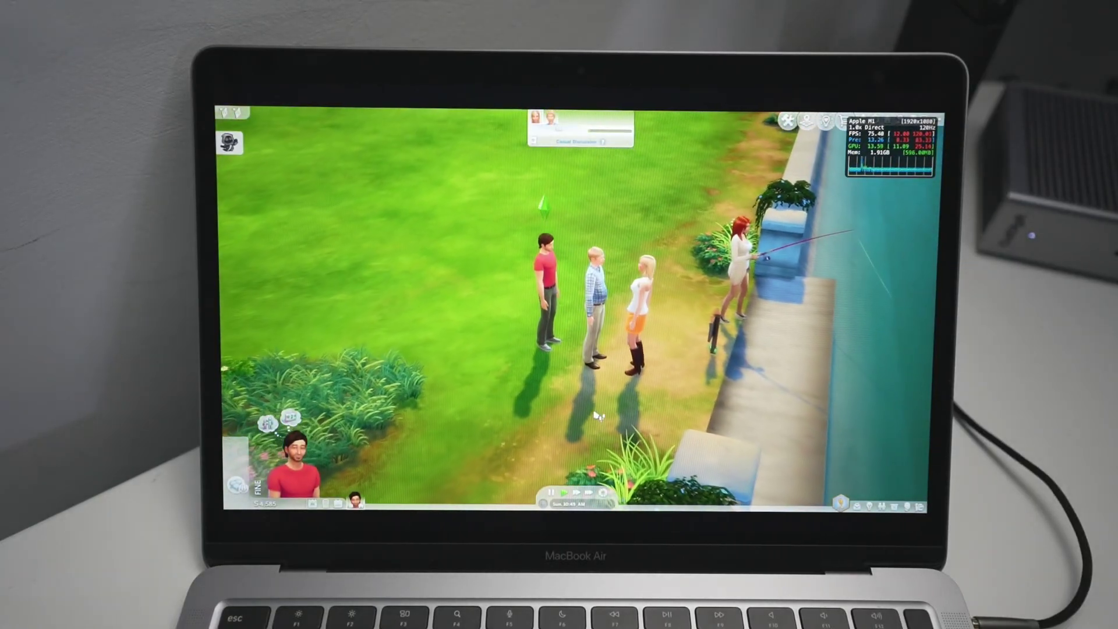
scroll(599, 416, up, 5)
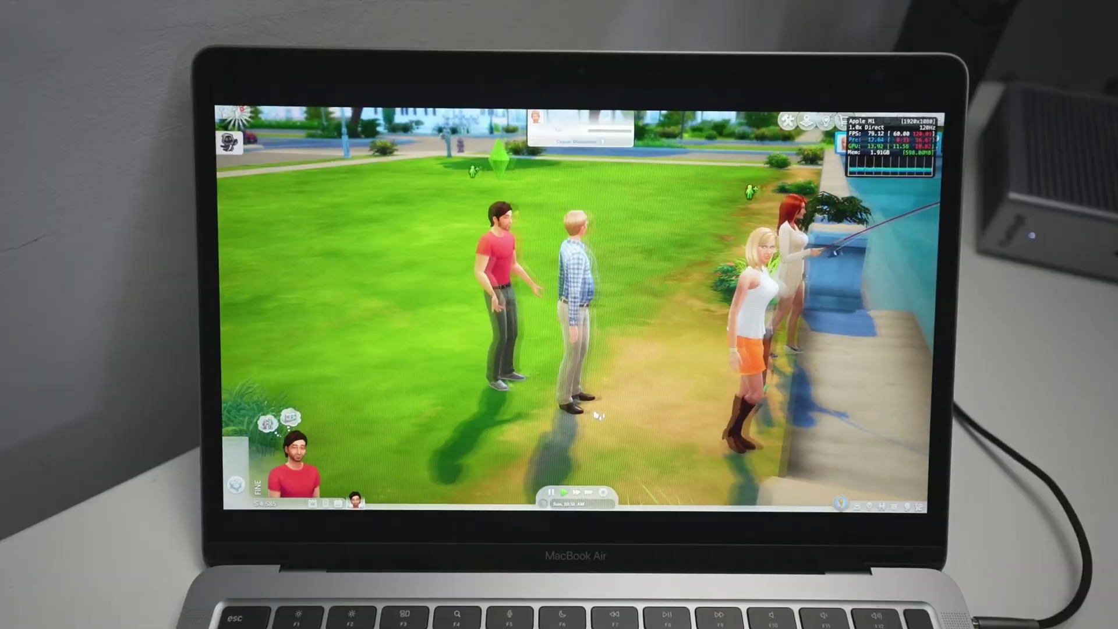
scroll(598, 415, down, 4)
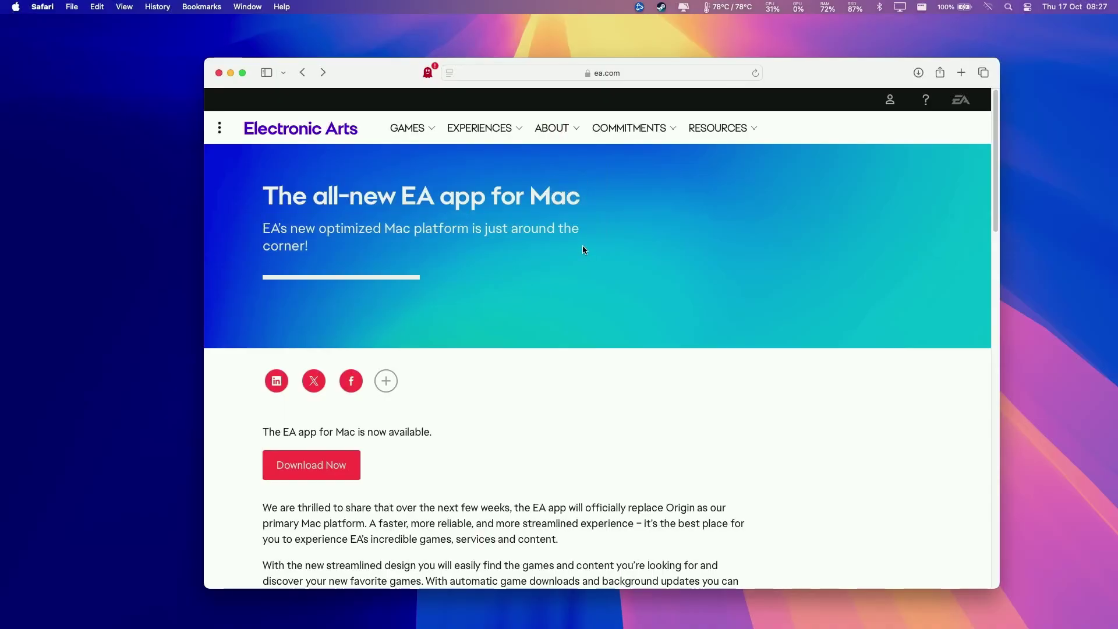
Download the Mac version of the EA app from the ea.com download page and allow downloads from the site
click(665, 71)
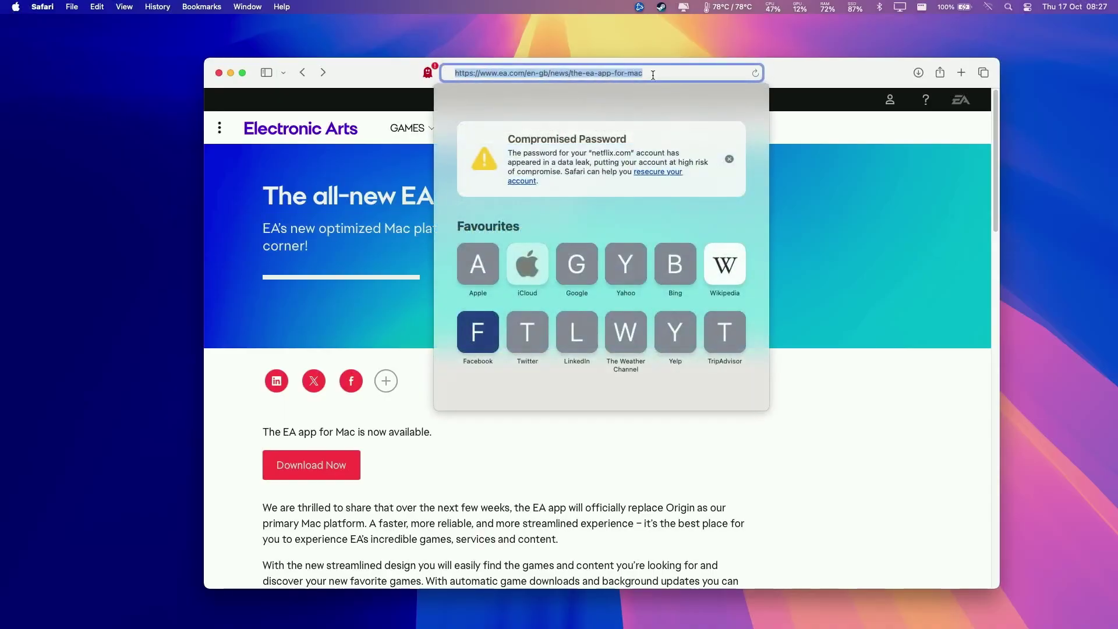
click(380, 268)
scroll(403, 270, down, 5)
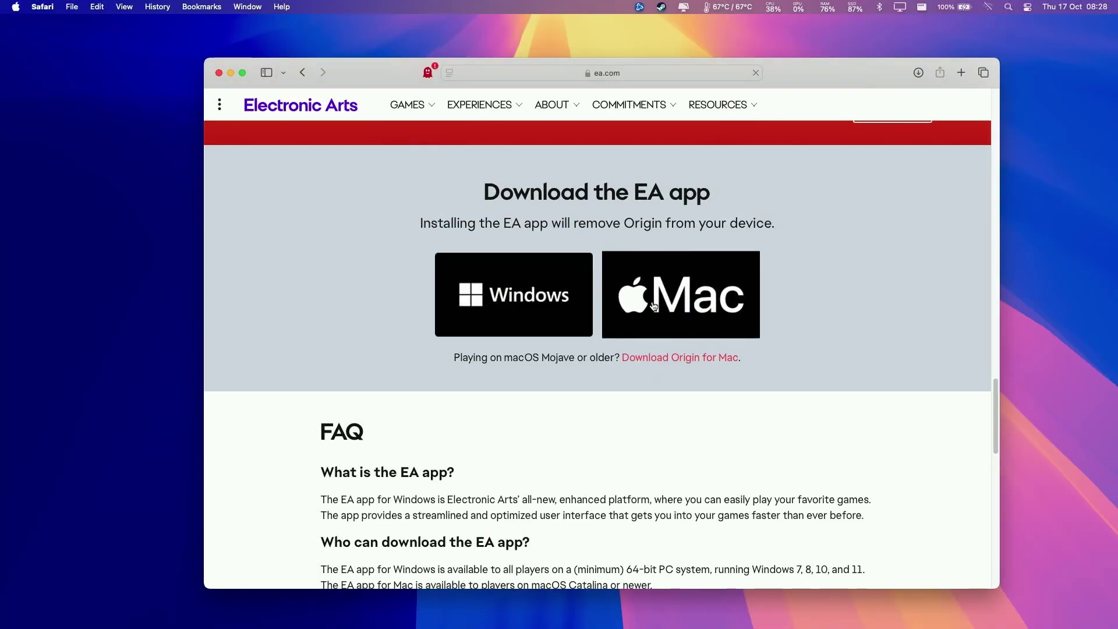
drag(645, 192, 749, 192)
click(713, 318)
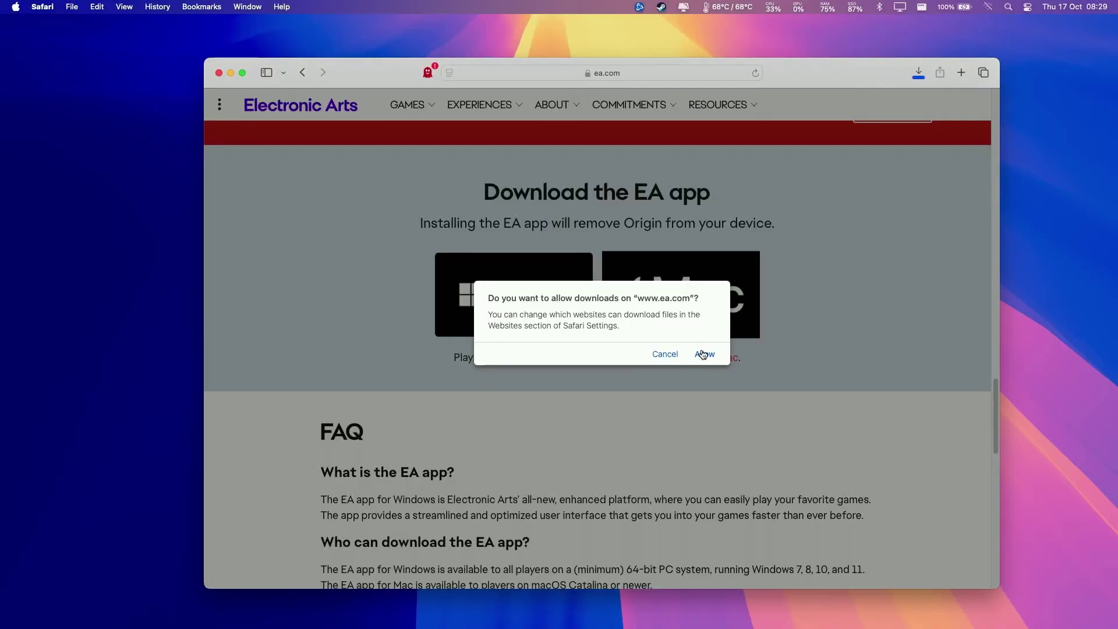
click(703, 352)
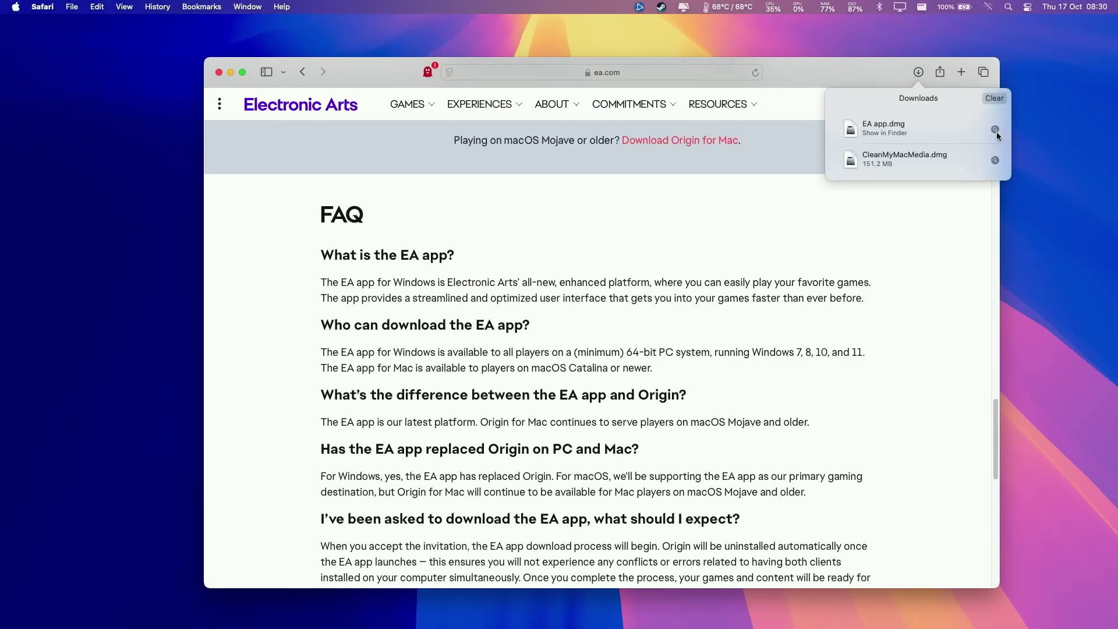
Open the downloaded EA app.dmg from the Downloads folder, clear away the other windows, and accept its license agreement
click(995, 130)
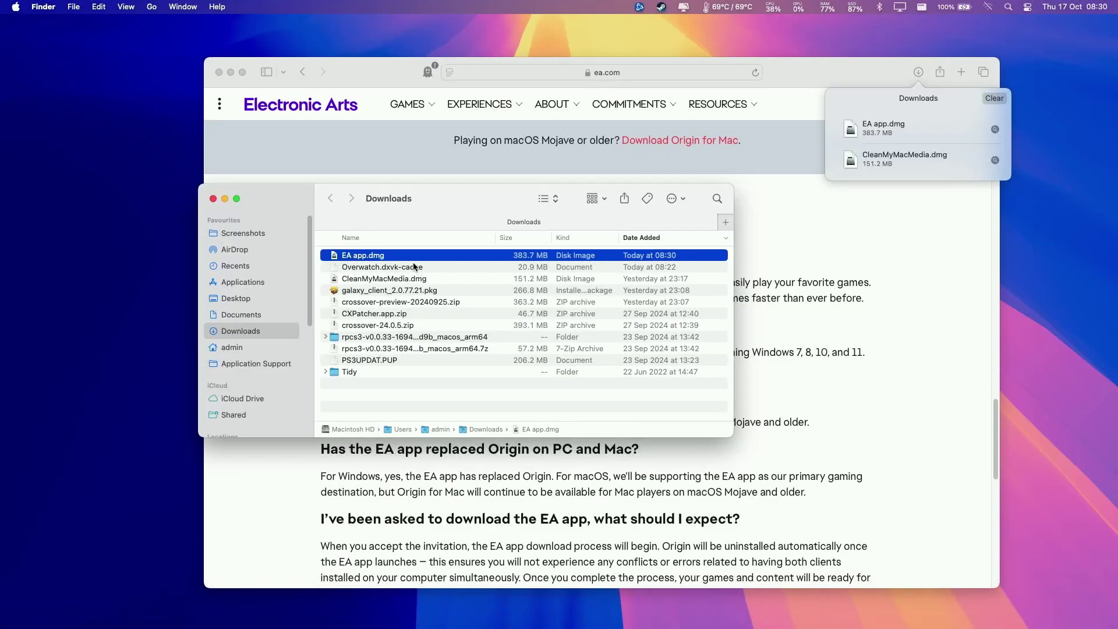
drag(468, 199, 598, 182)
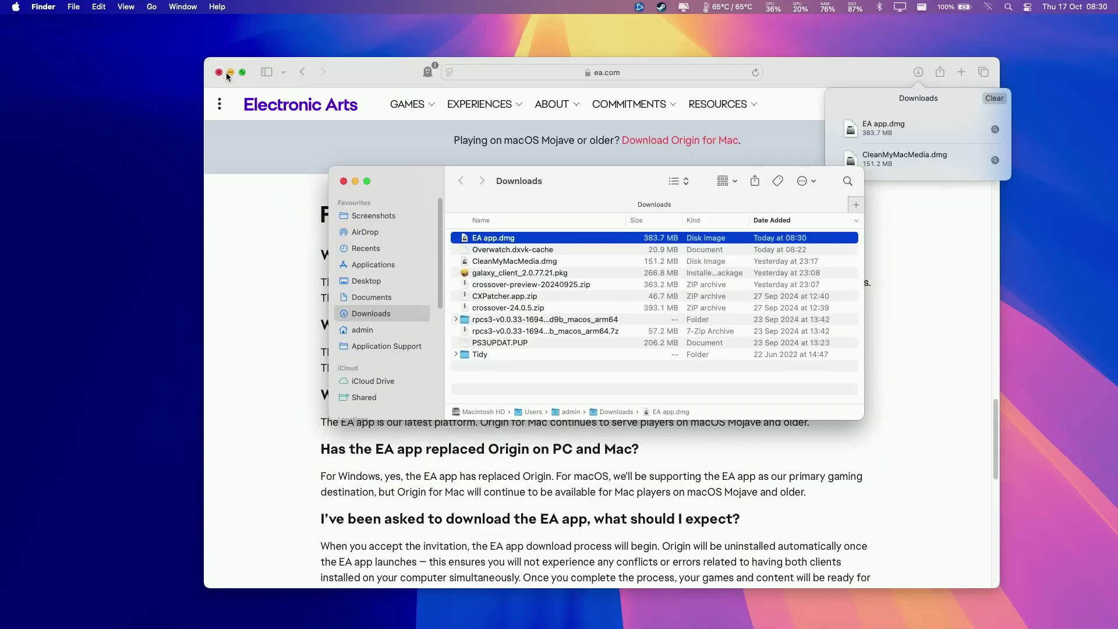
click(228, 77)
click(220, 73)
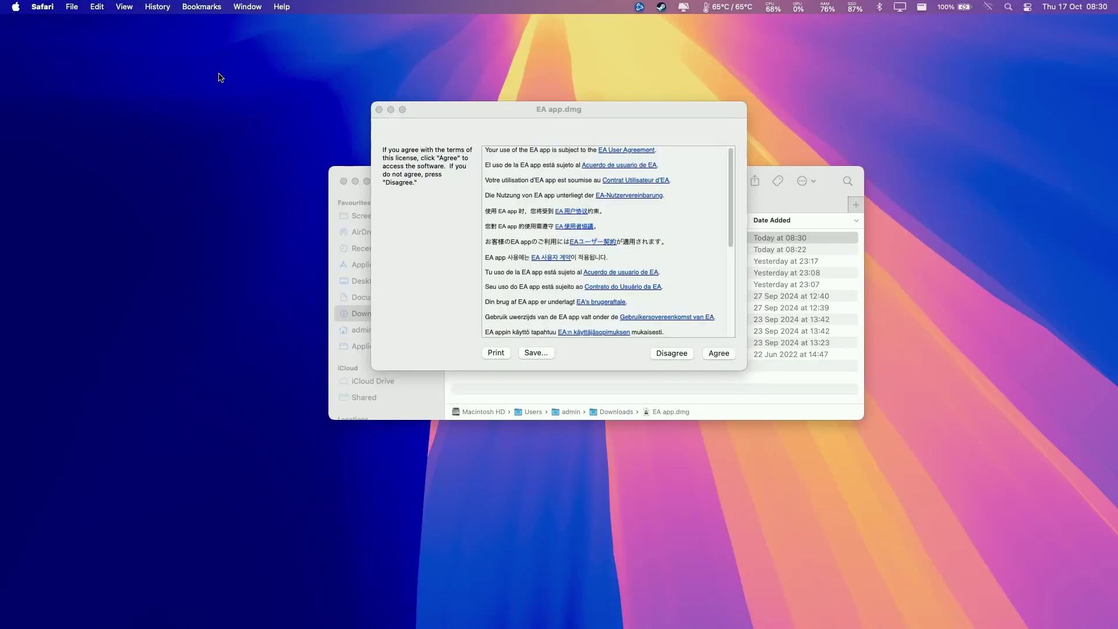
click(356, 181)
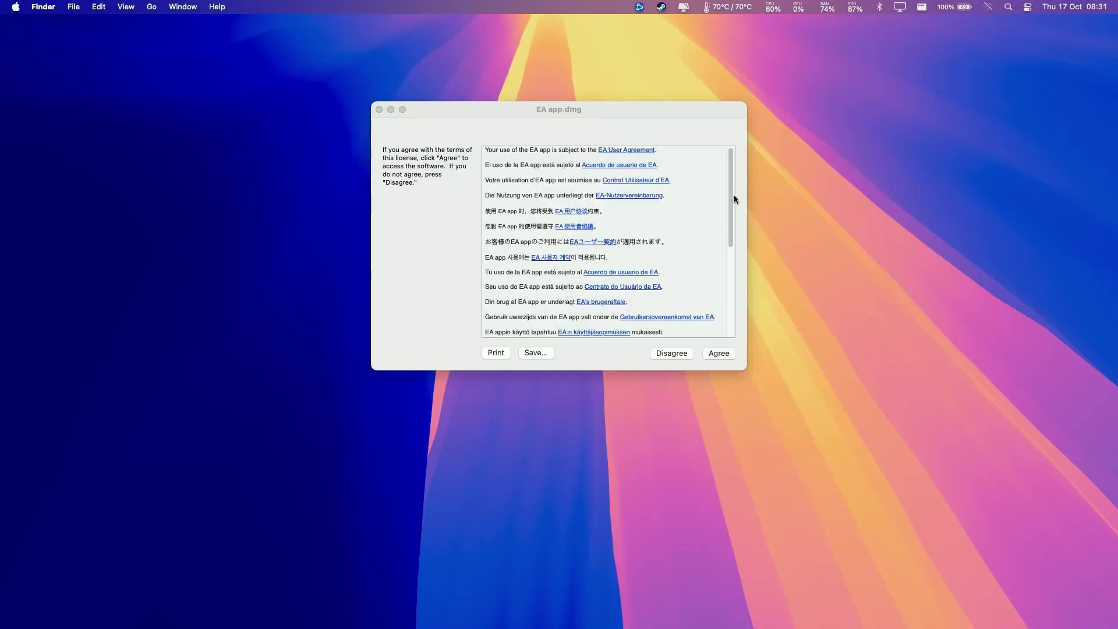
scroll(734, 199, down, 10)
click(719, 353)
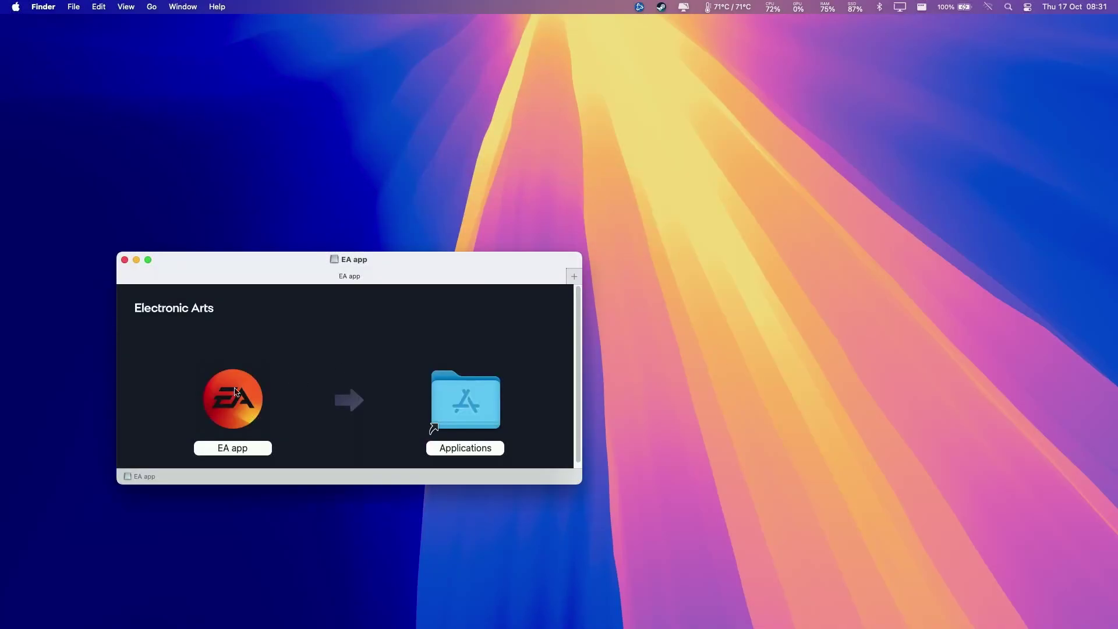
Copy the EA app into the Applications folder and launch it from there, confirming that the downloaded app may open
click(221, 398)
drag(243, 406, 471, 401)
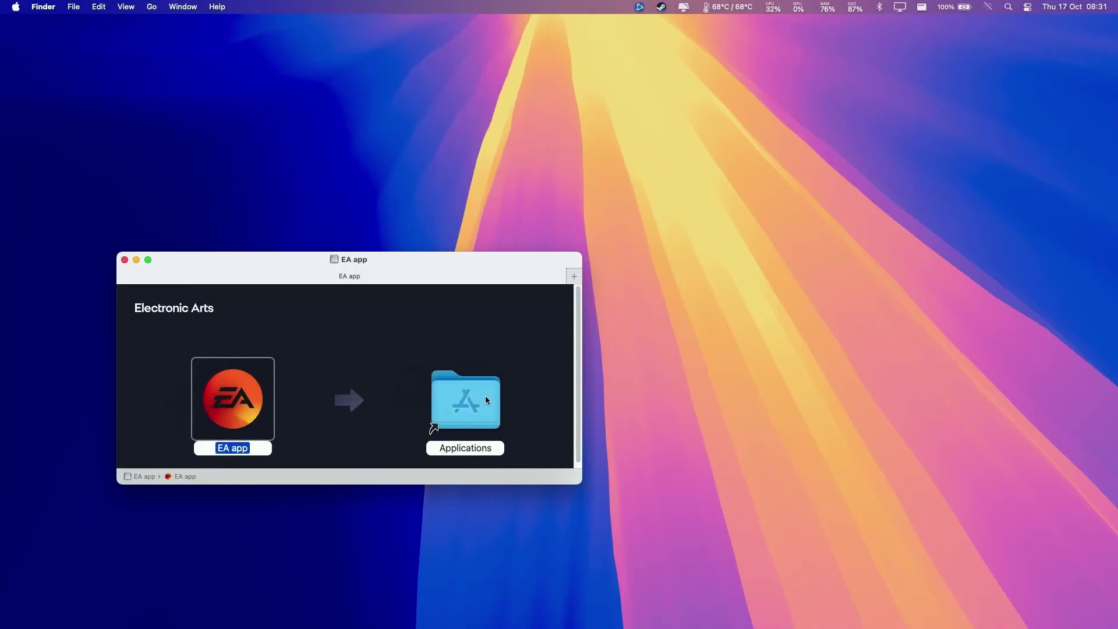
click(486, 400)
double_click(459, 401)
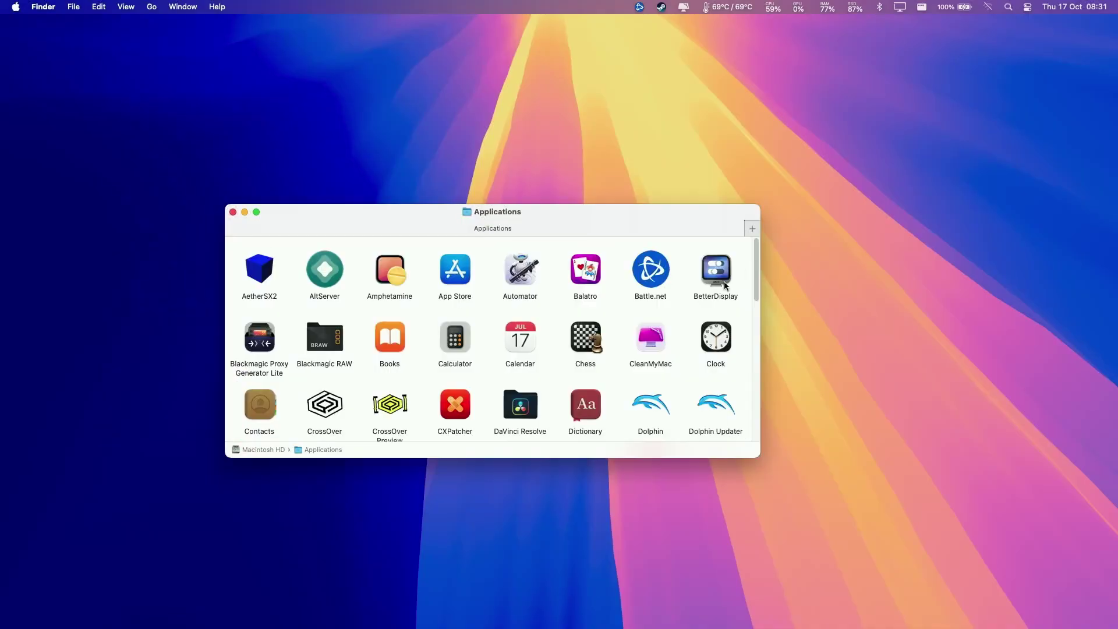
drag(756, 270, 759, 320)
click(260, 284)
double_click(253, 277)
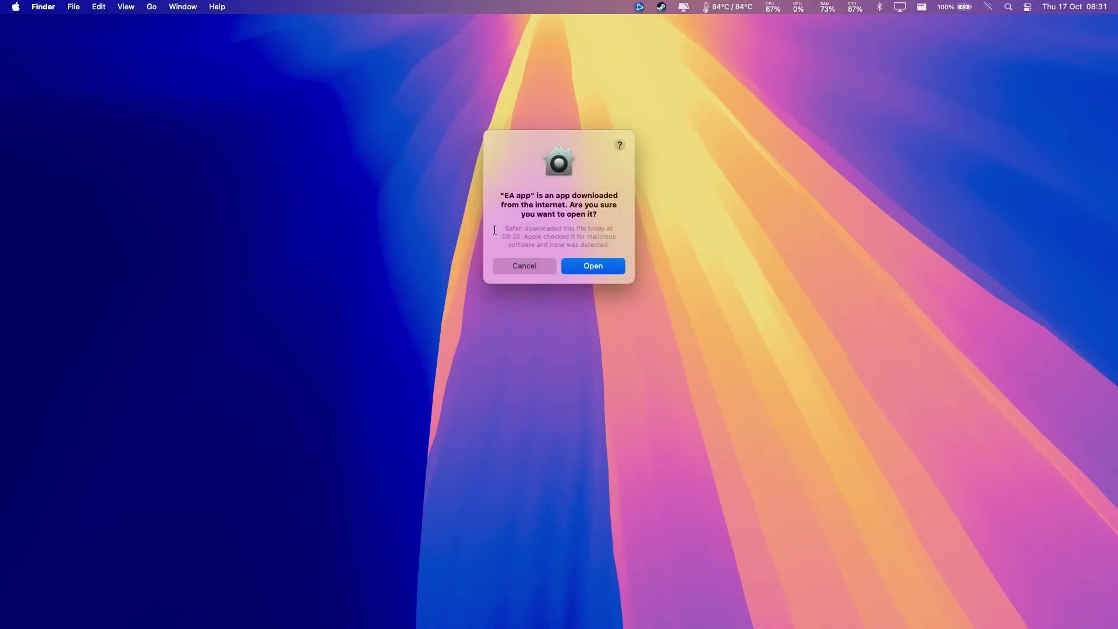
click(582, 265)
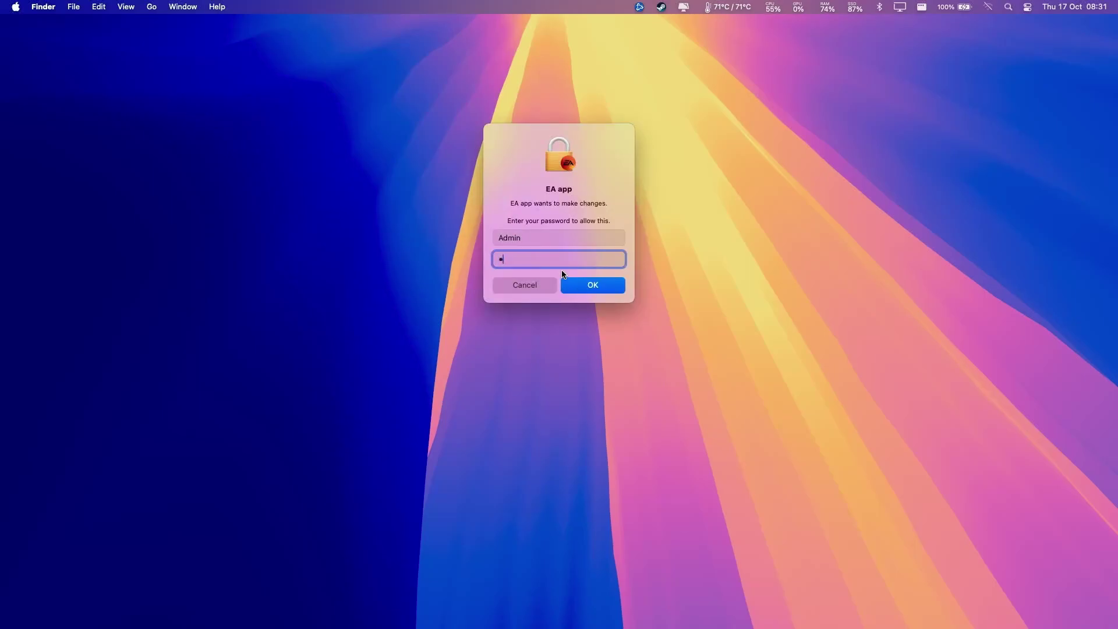
Authorize the EA app's changes with the administrator password and allow it to find devices on local networks
key(Return)
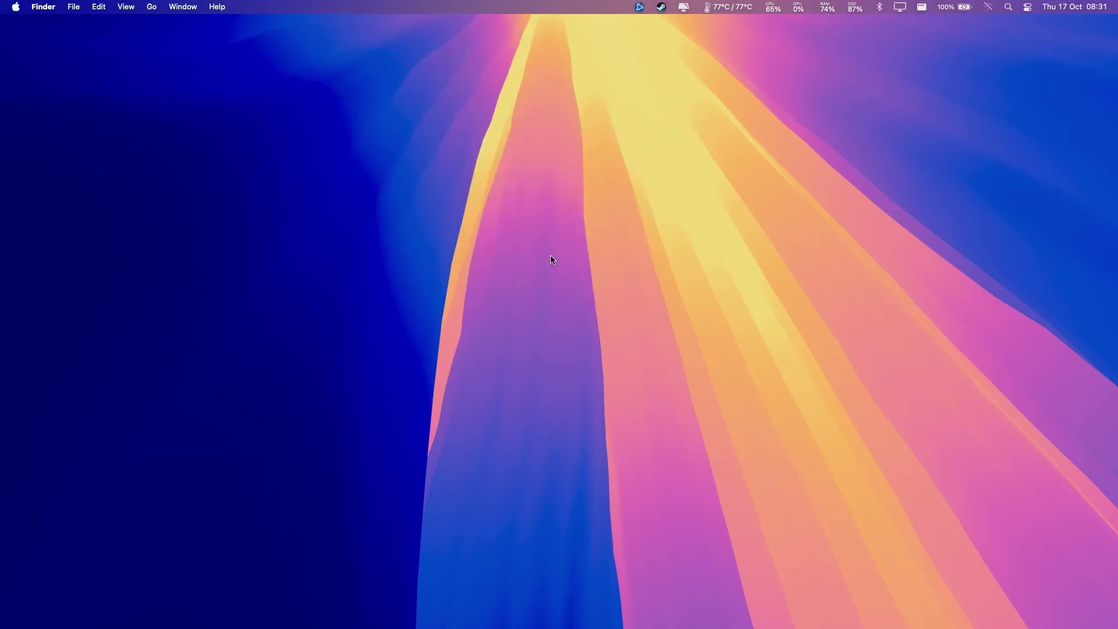
mouse_move(840, 619)
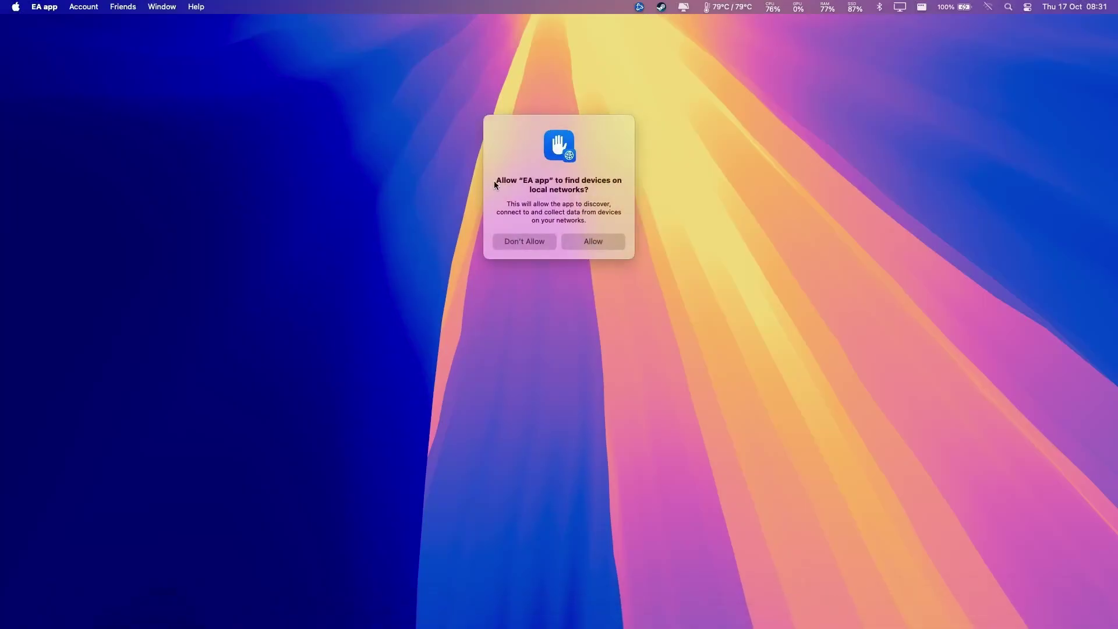
click(602, 243)
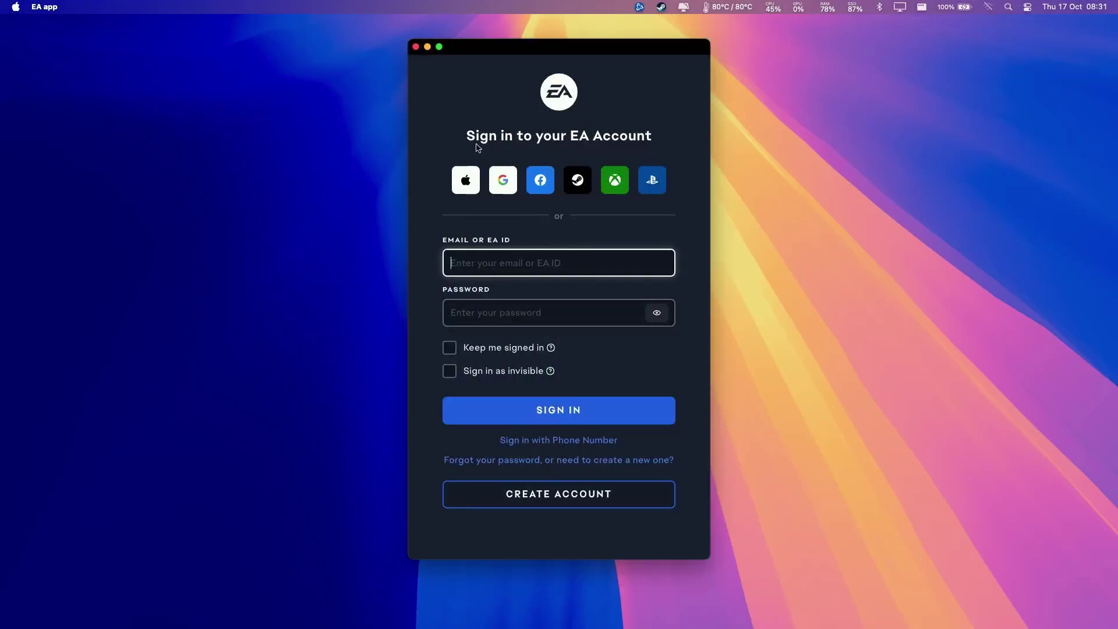
Sign in with the EA account's email or ID and password, and request the identity verification code
drag(538, 137, 651, 138)
click(502, 261)
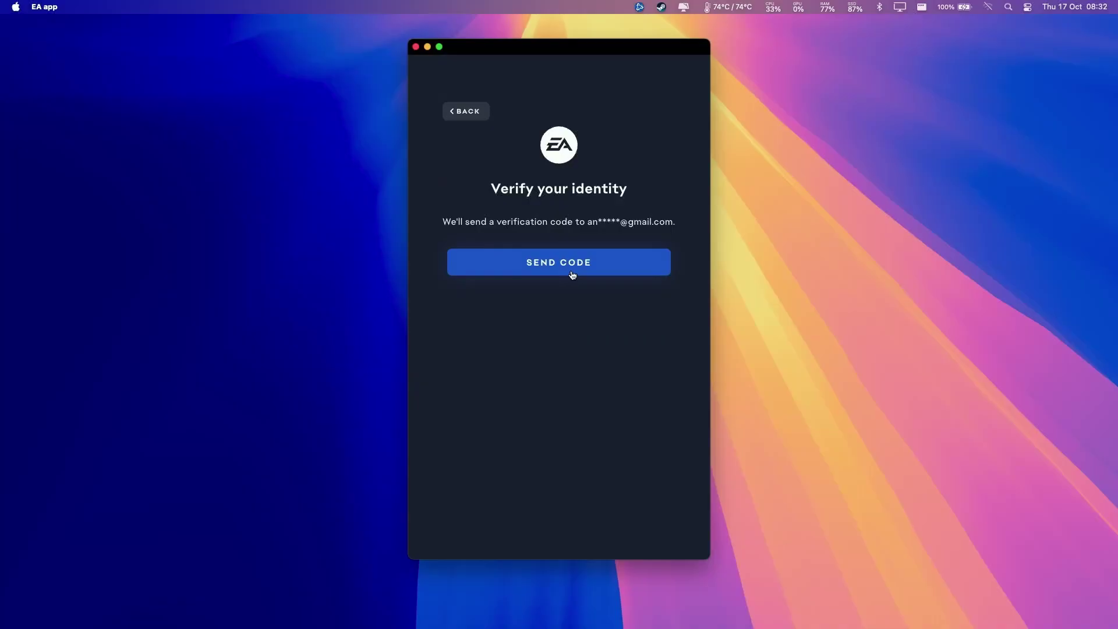
click(572, 275)
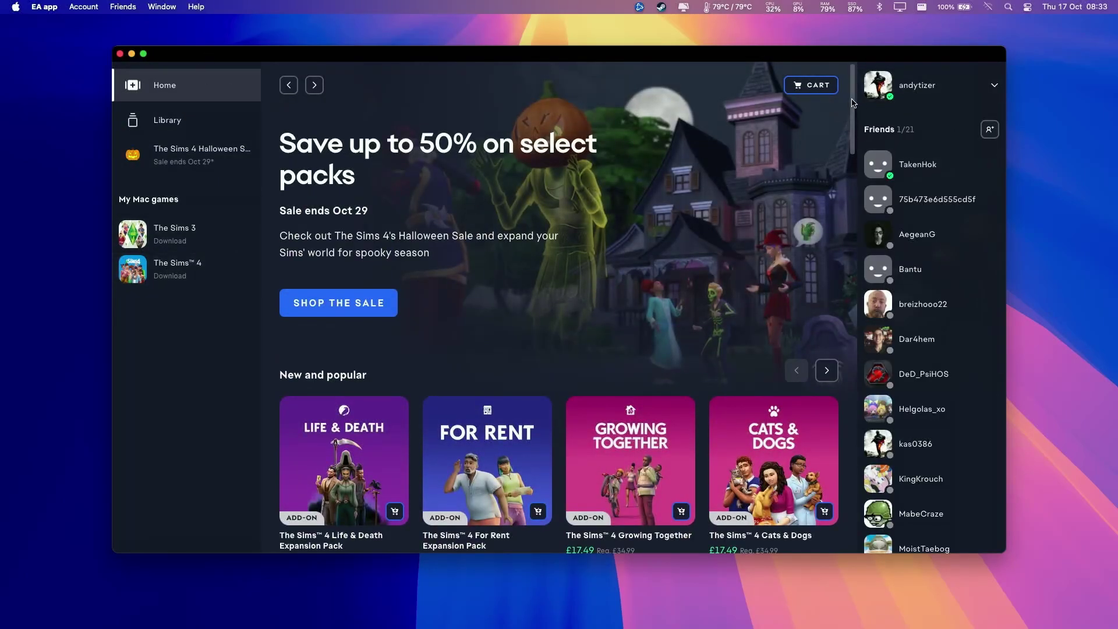
Browse the home page down to "All EA games under one roof" and open the game catalog on the EA website
drag(850, 103, 852, 499)
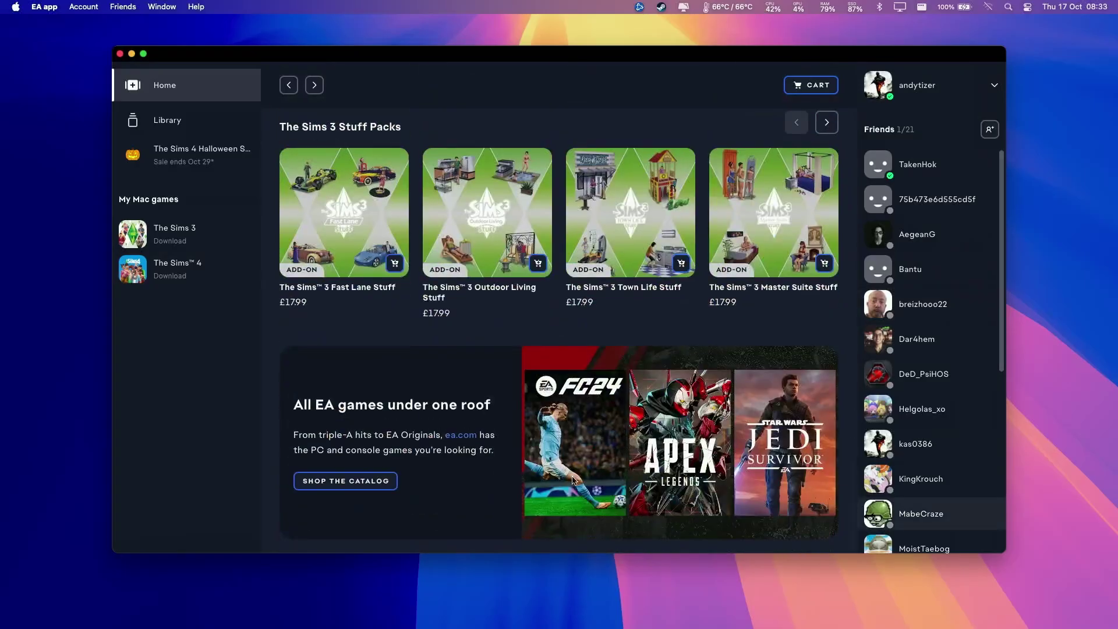
click(327, 475)
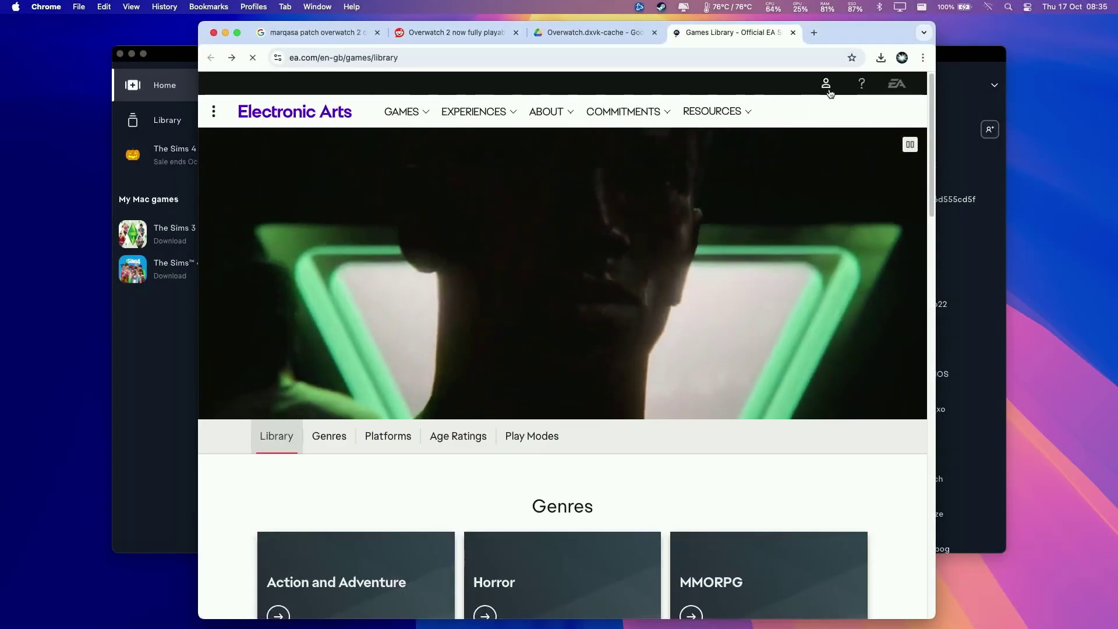
click(828, 87)
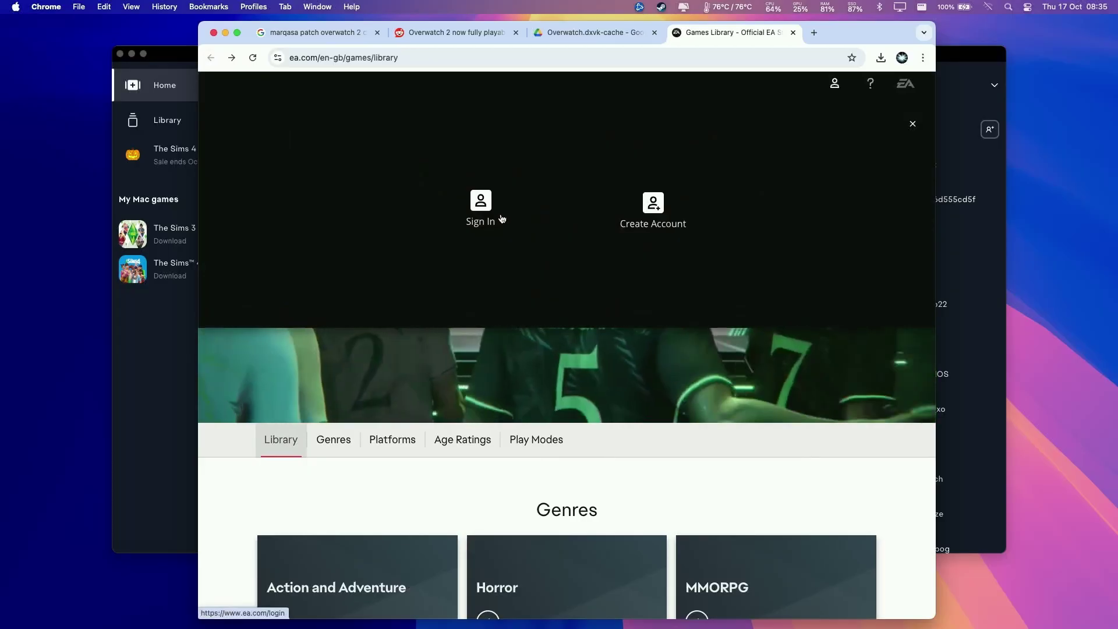
click(499, 219)
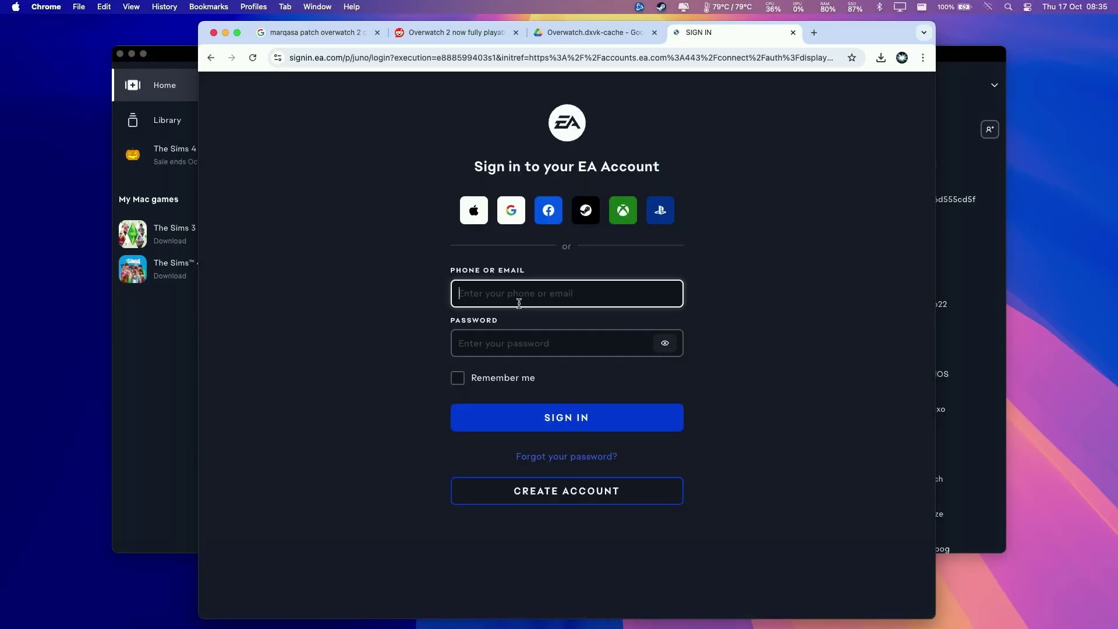
key(super+bracketleft)
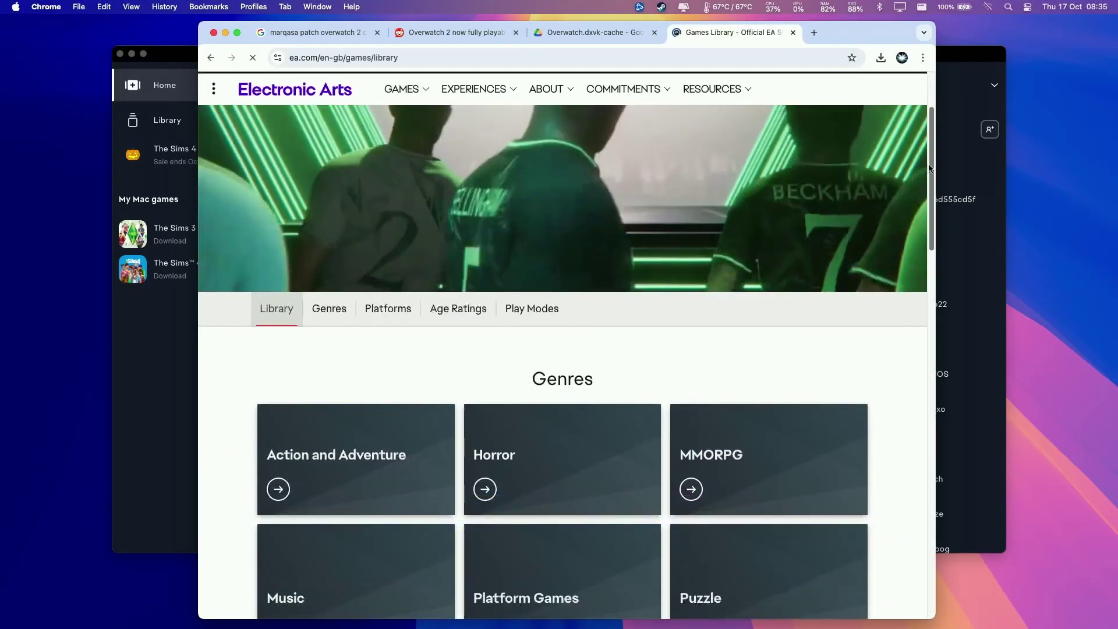
Open the Simulation genre in the EA games library and view The Sims 4 game page
scroll(252, 286, down, 8)
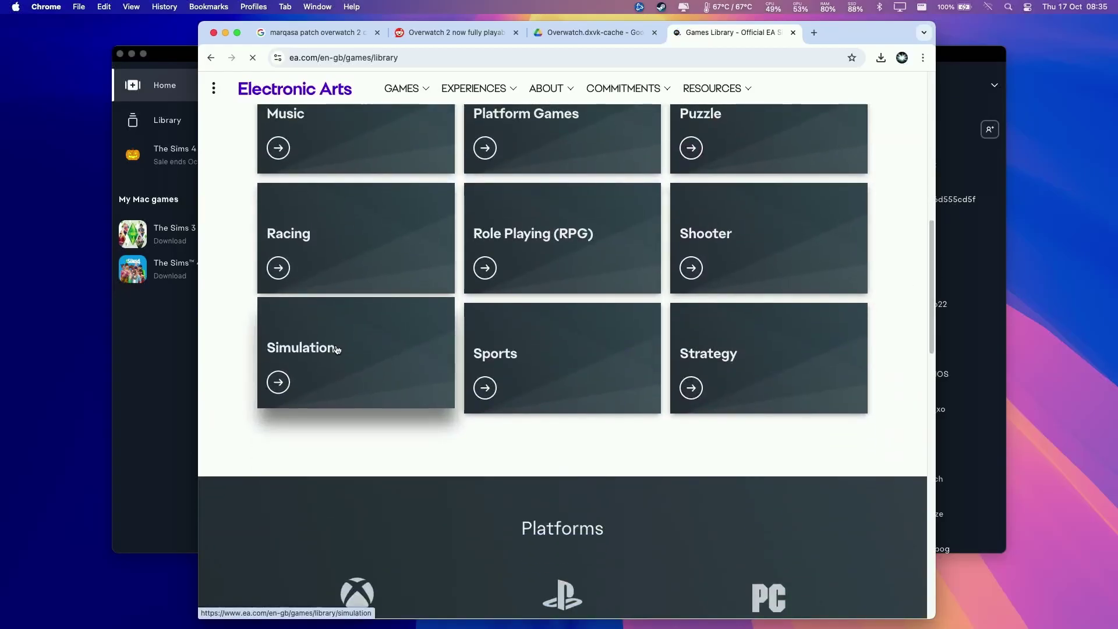
click(337, 352)
click(355, 454)
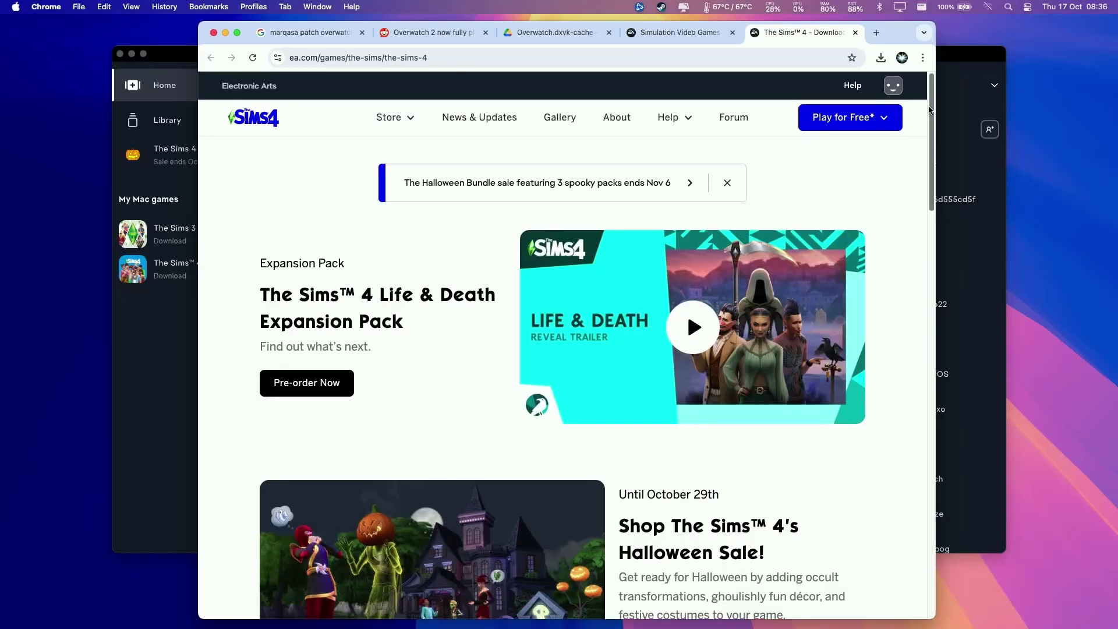
Minimize the Chrome window, return to the EA app, and open The Sims 4 Halloween sale page
click(135, 419)
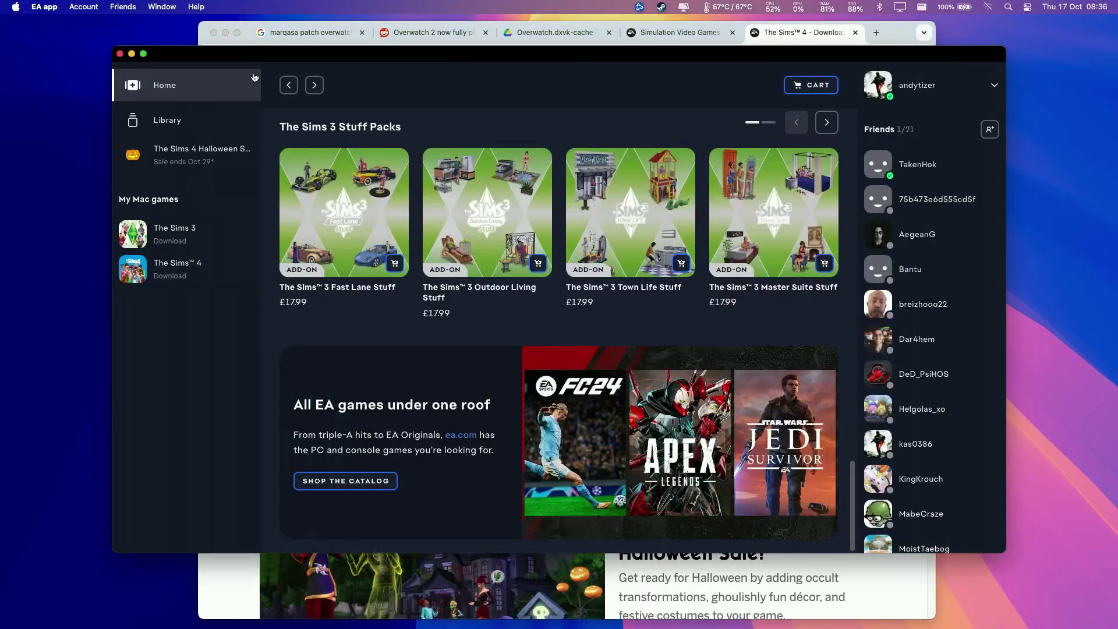
click(225, 33)
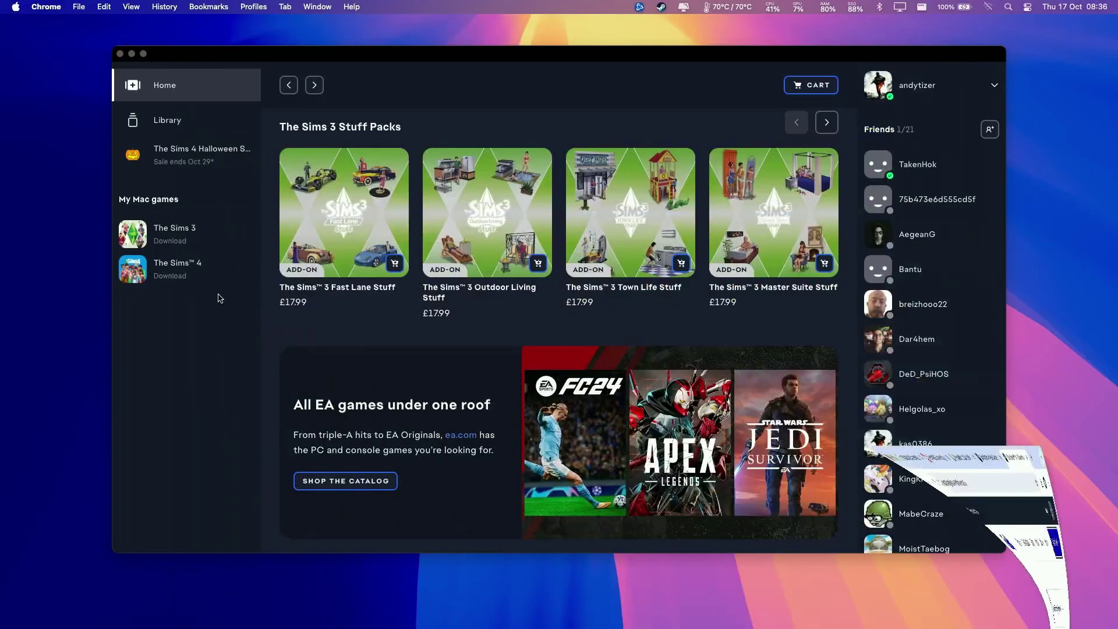
click(183, 158)
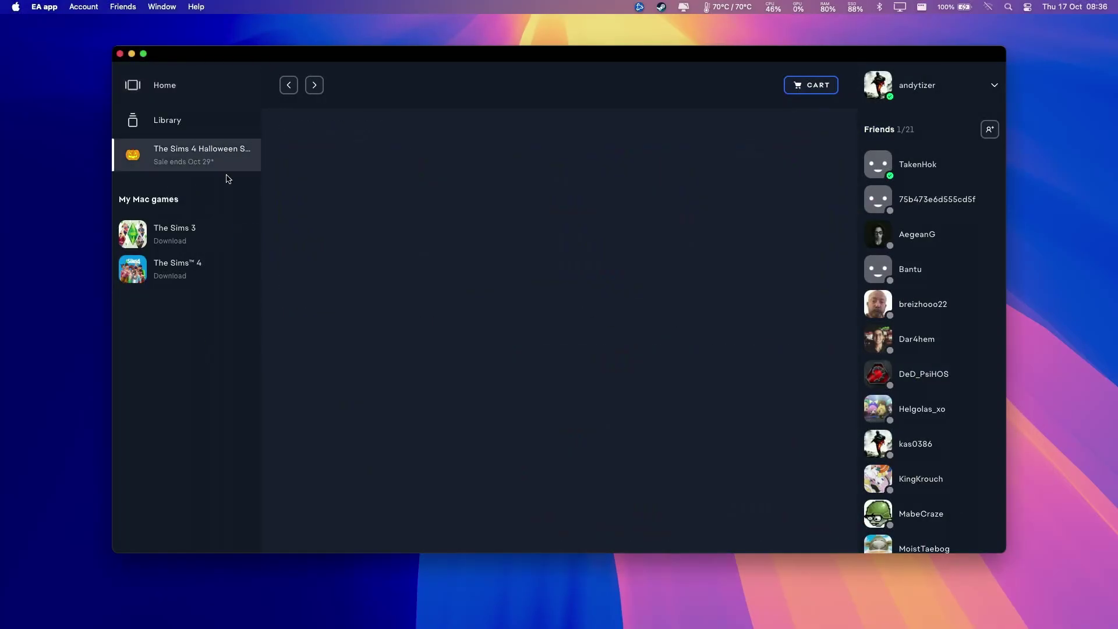
Download The Sims 4 in English with its available add-on to /Applications/EA Games/The Sims 4, accepting the terms of play
click(142, 261)
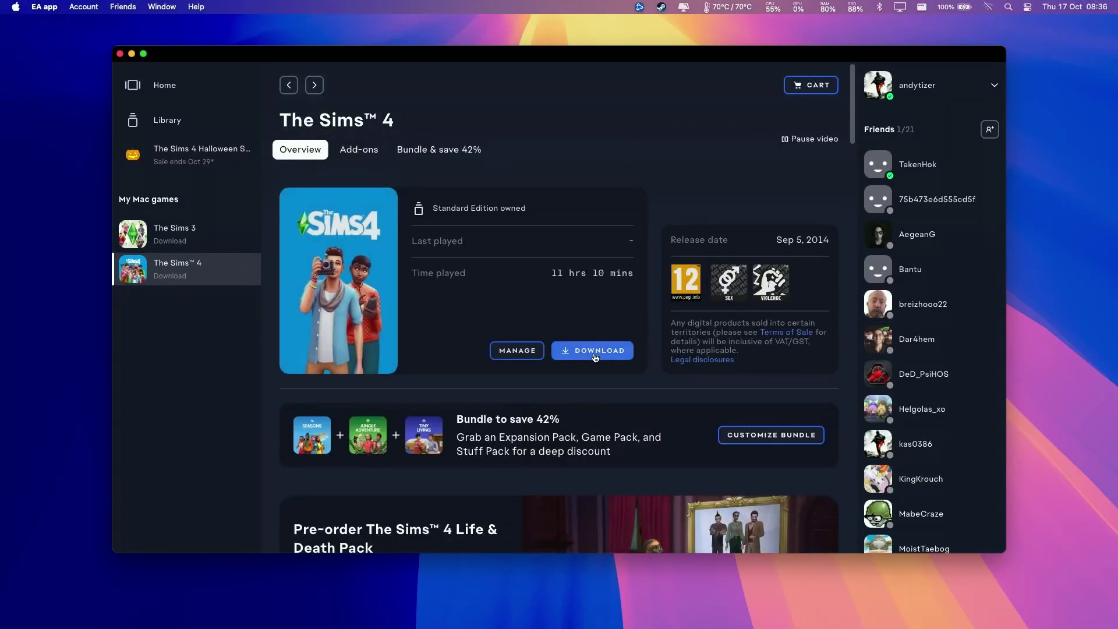
click(592, 352)
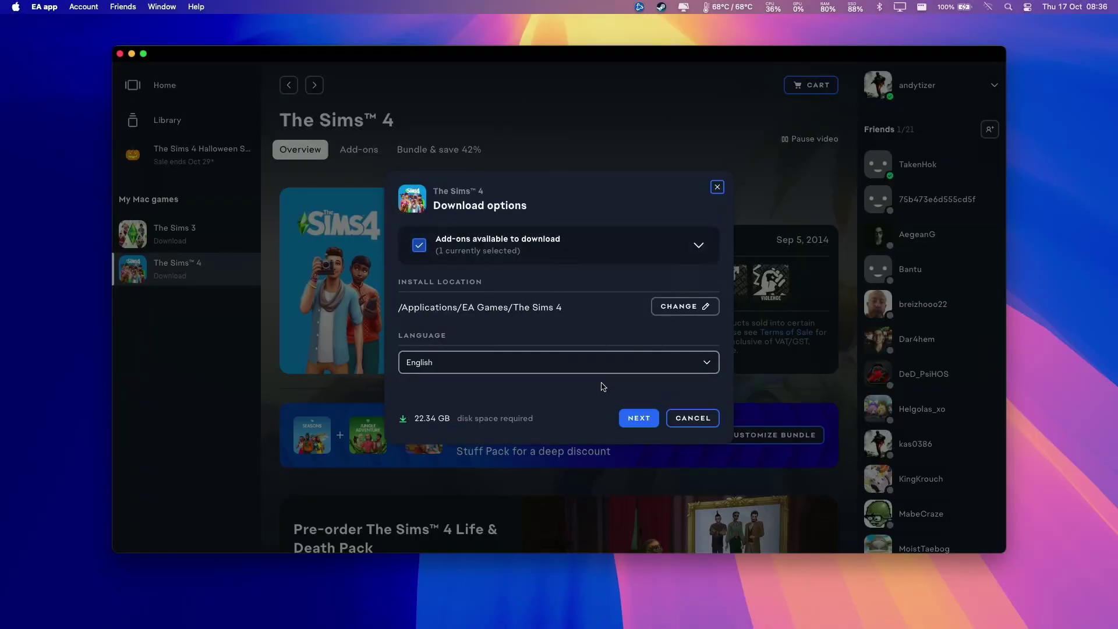
click(638, 419)
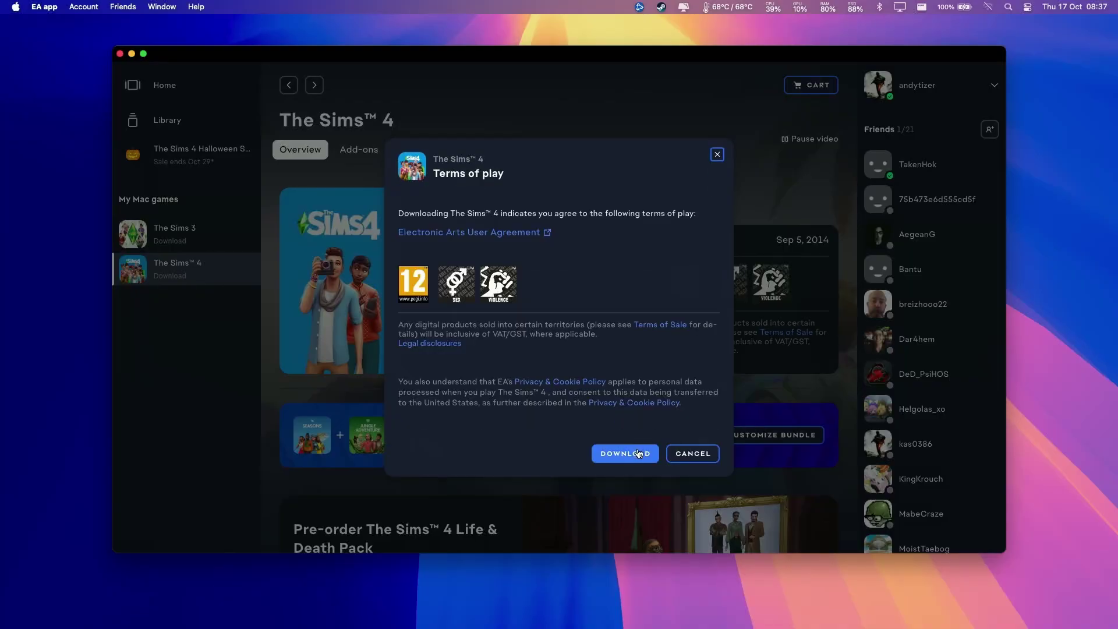
click(639, 455)
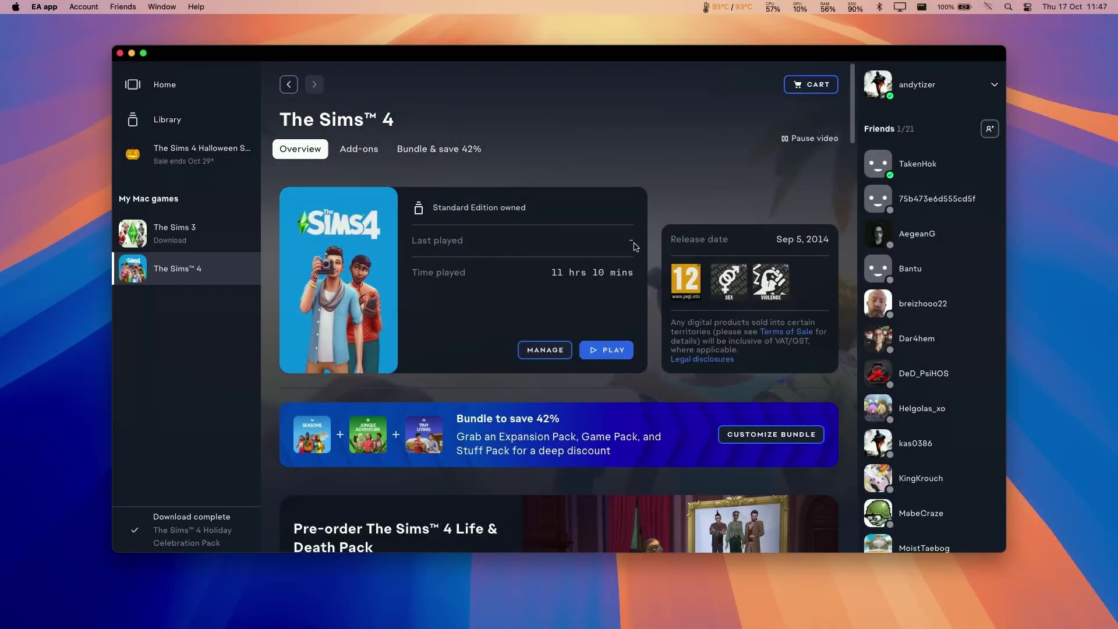
Launch The Sims 4 and get past the Macabre Mementos promotion to the main menu, declining to open the default browser
click(589, 350)
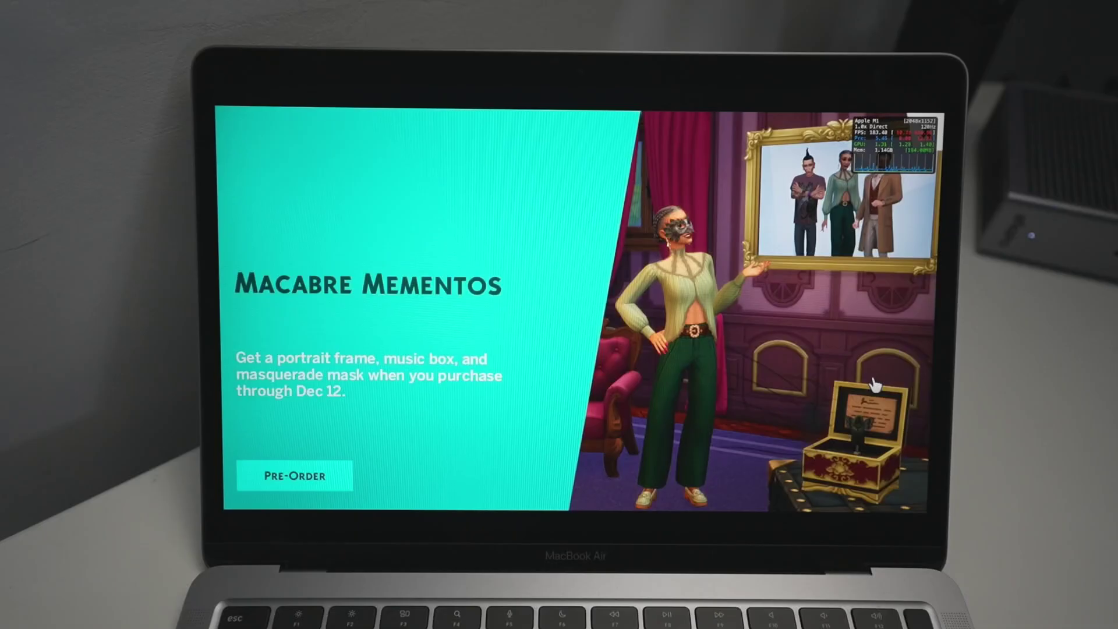
click(875, 384)
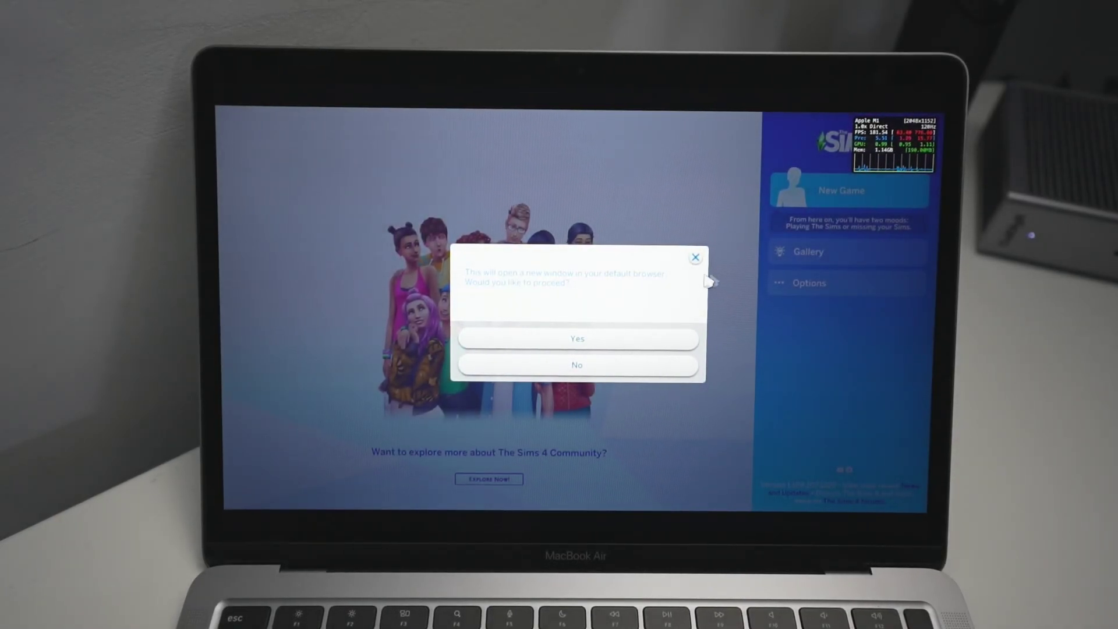
click(641, 370)
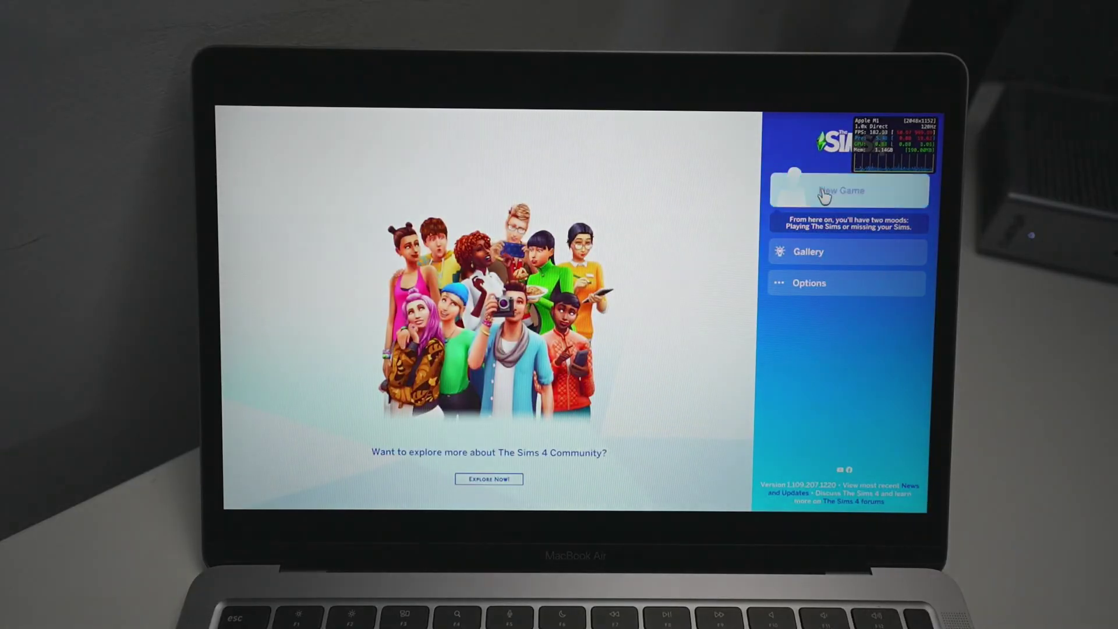
Open the graphics settings in Game Options and review the resolution and display type choices
click(806, 282)
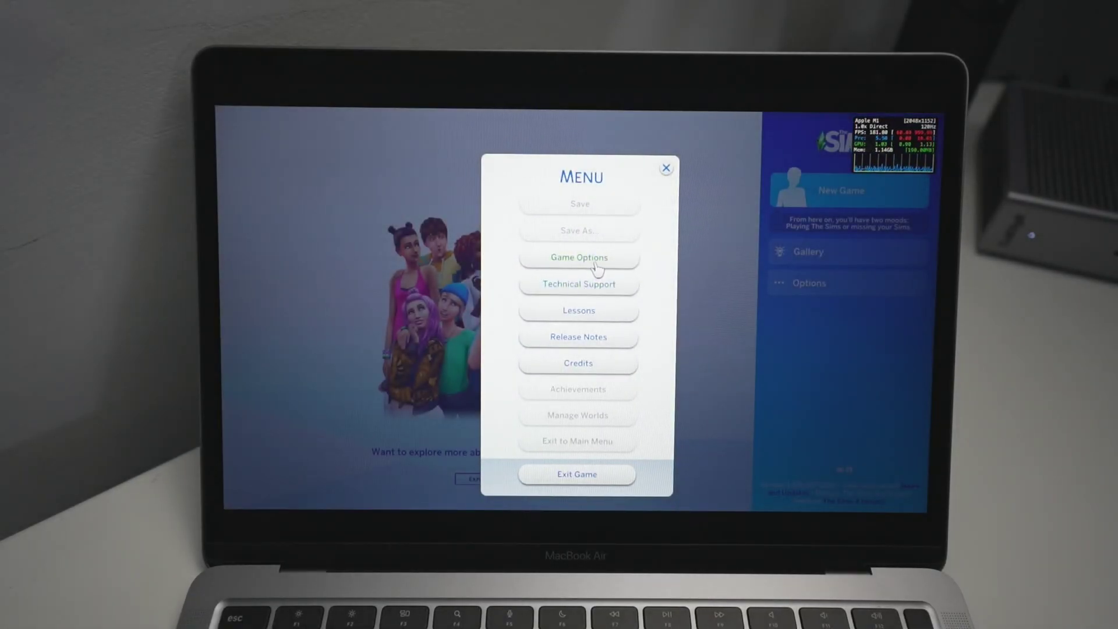
click(596, 266)
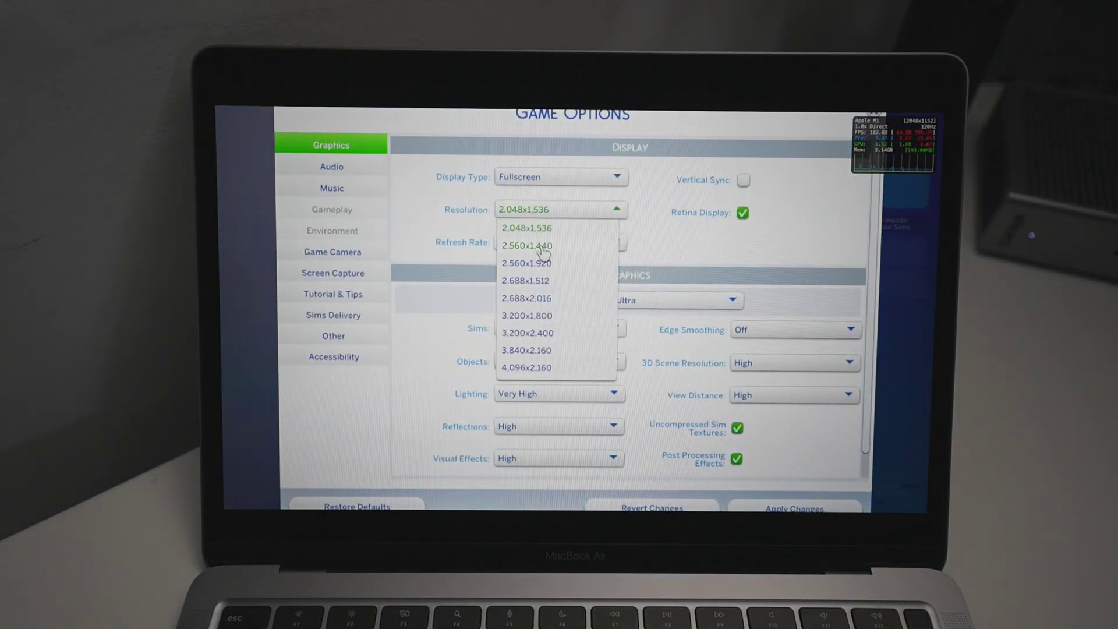
click(613, 177)
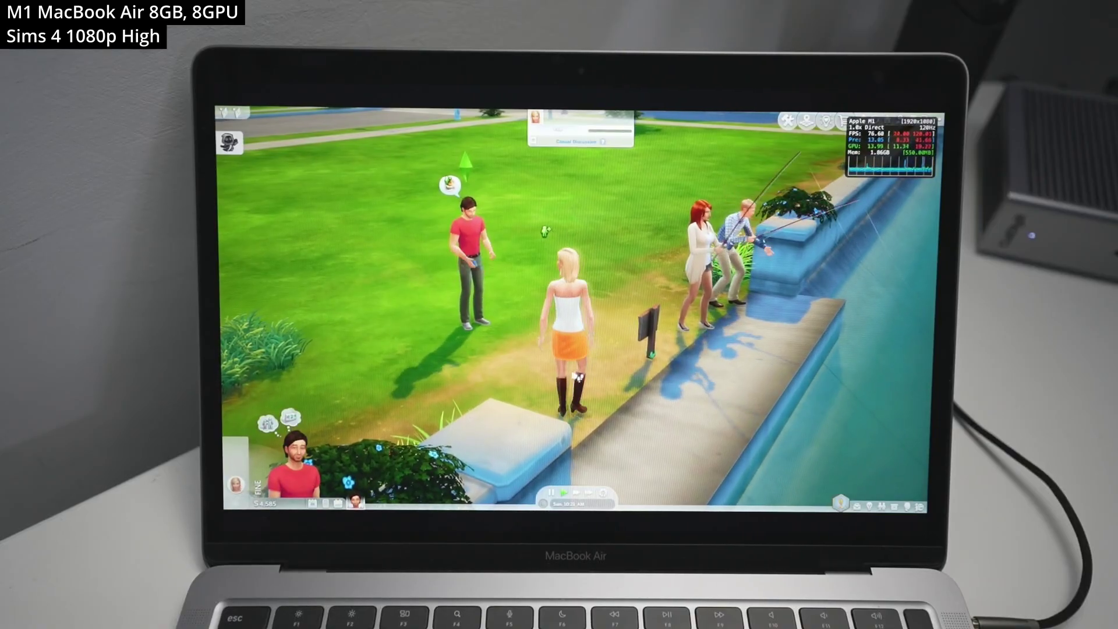
Examine the conversing Sims beside the canal from different camera angles and distances while the game runs
key(e)
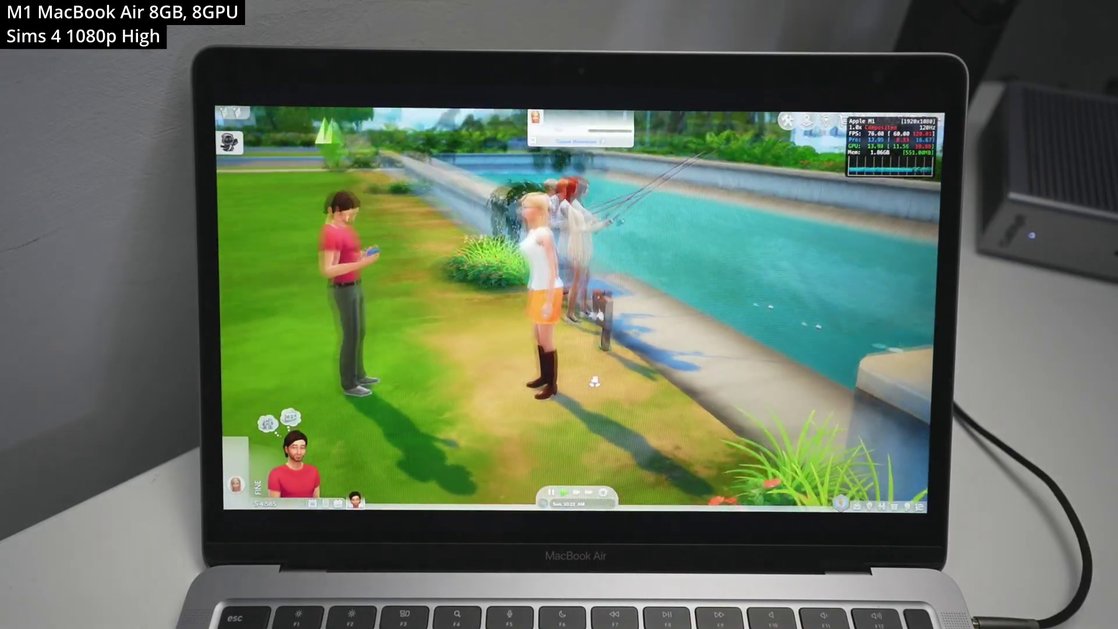
key(e)
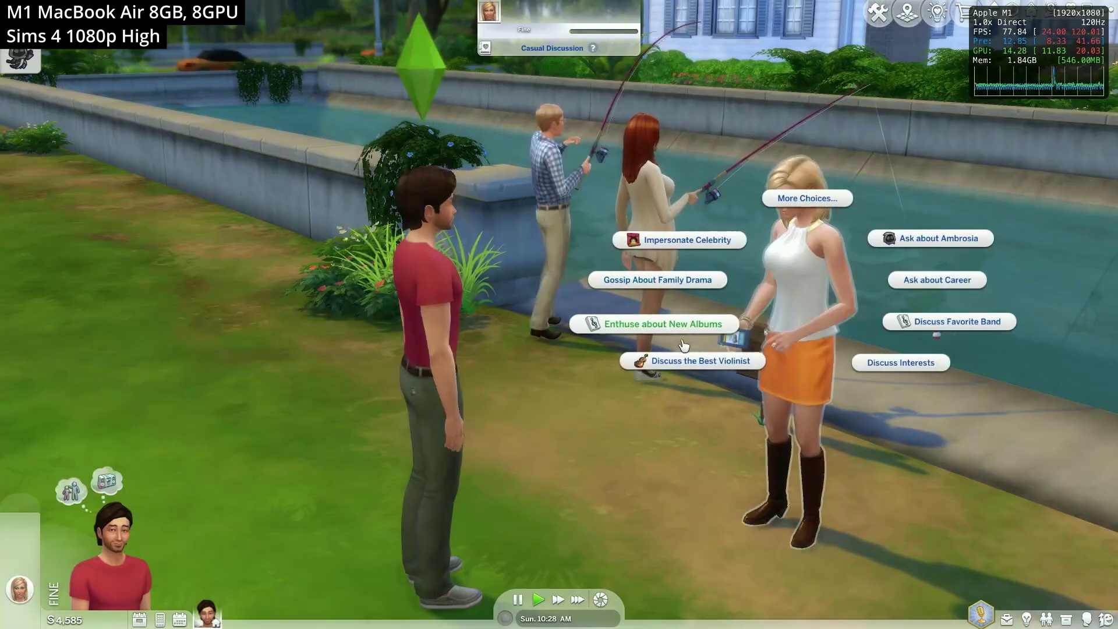
key(e)
scroll(902, 355, up, 3)
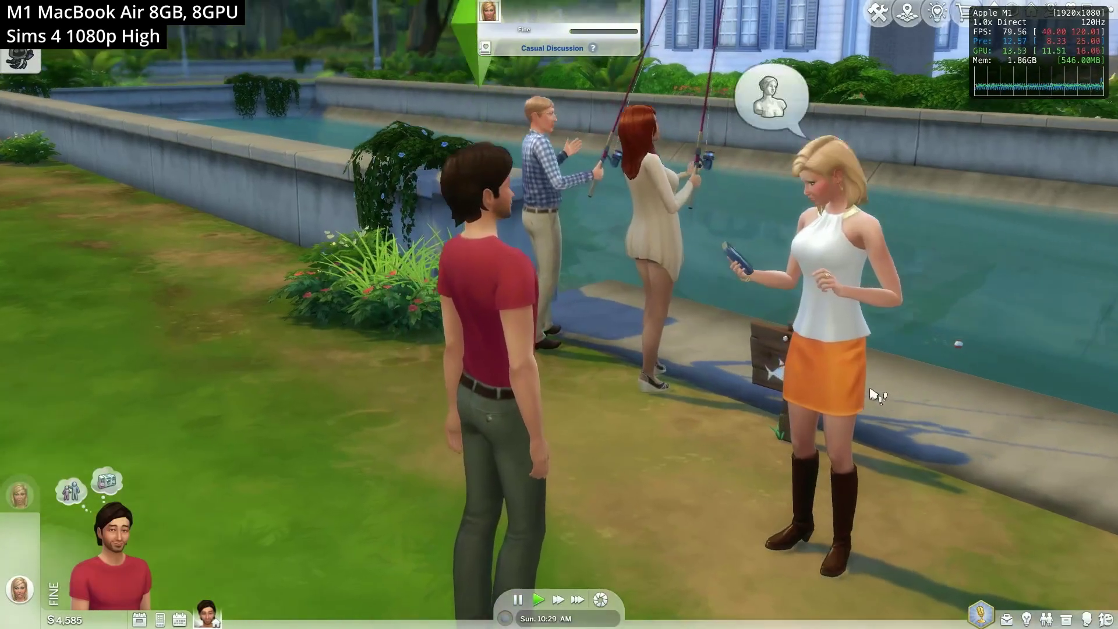
key(e)
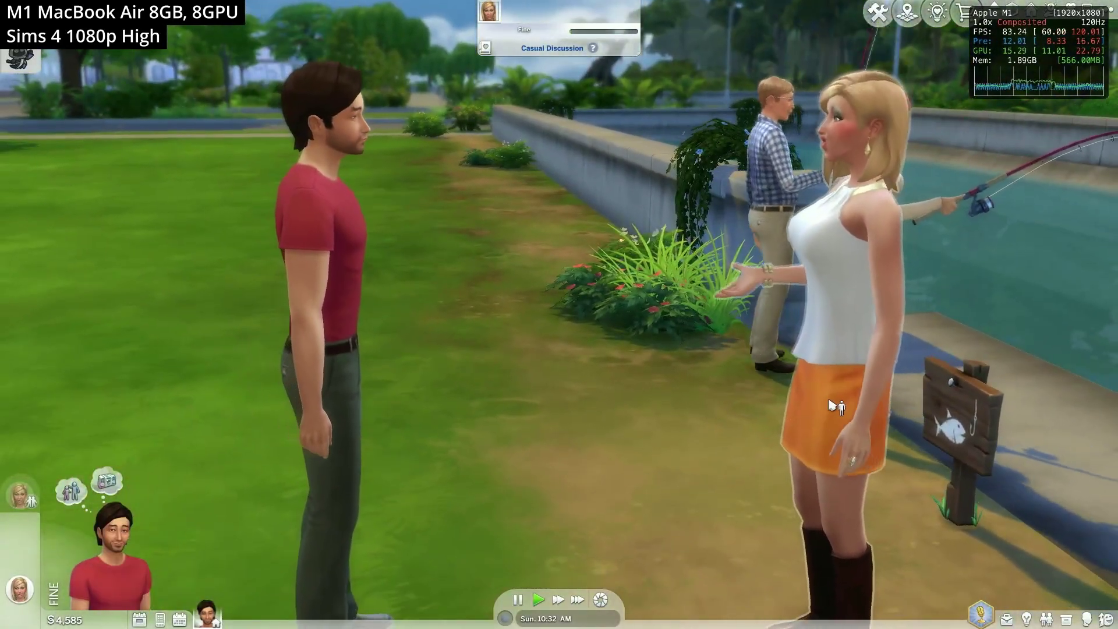
scroll(839, 402, down, 2)
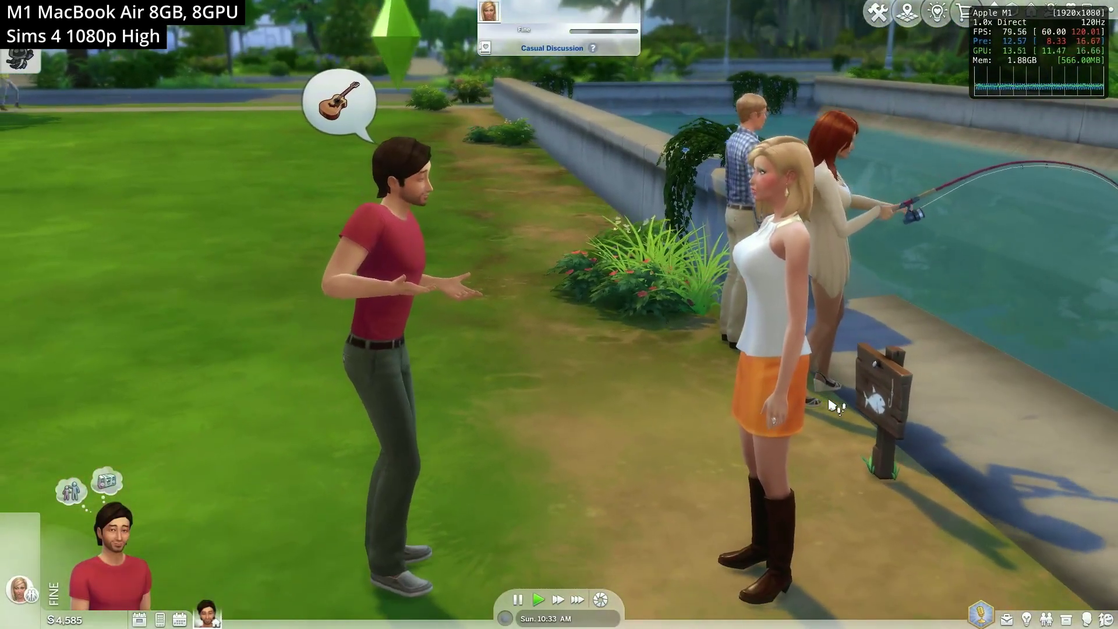
key(e)
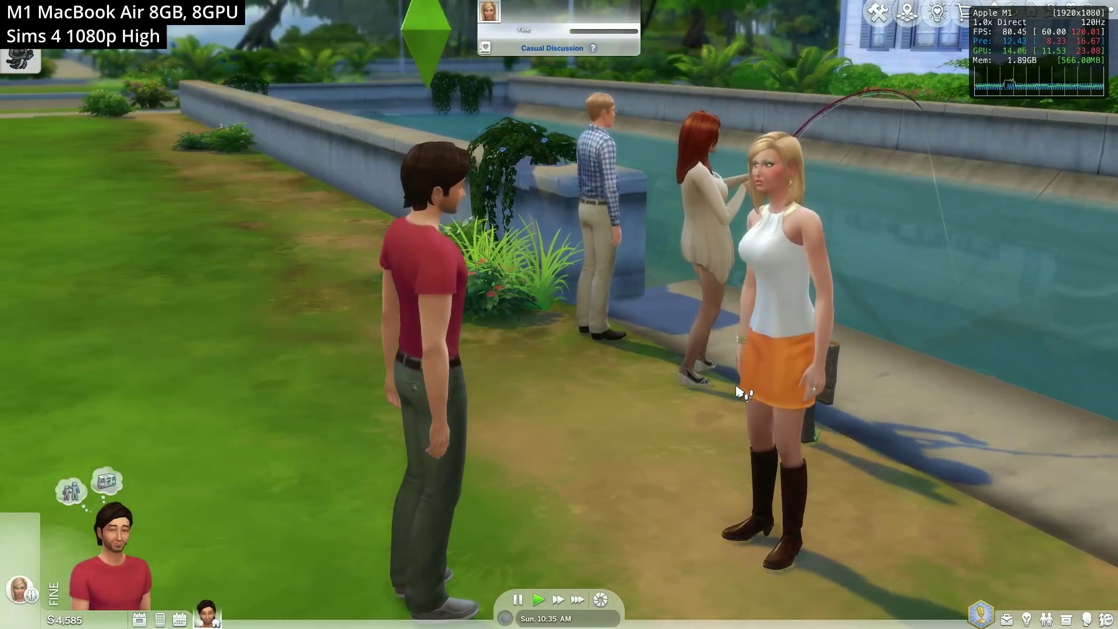